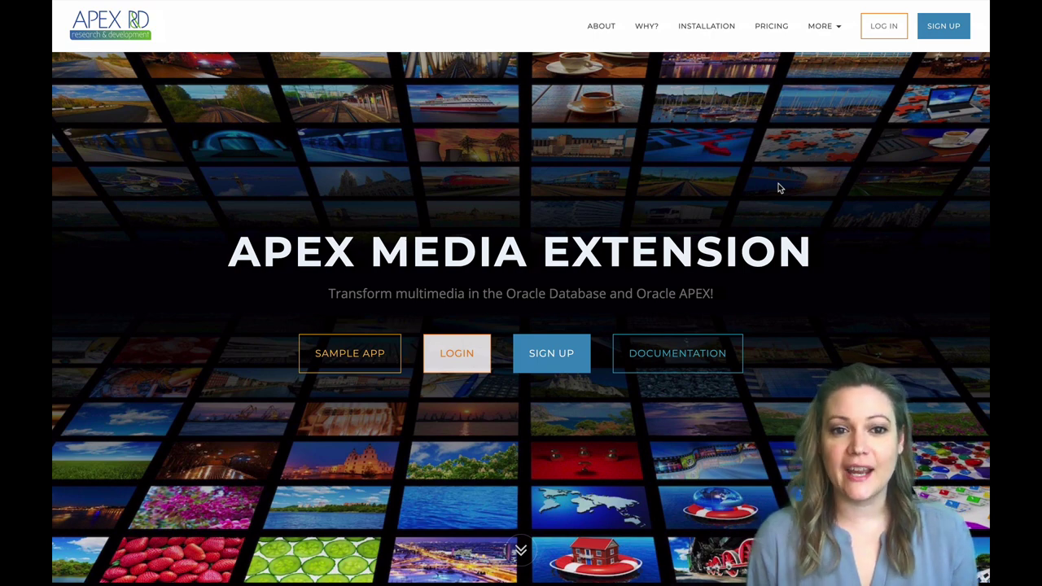
pyautogui.scroll(-5, 819, 276)
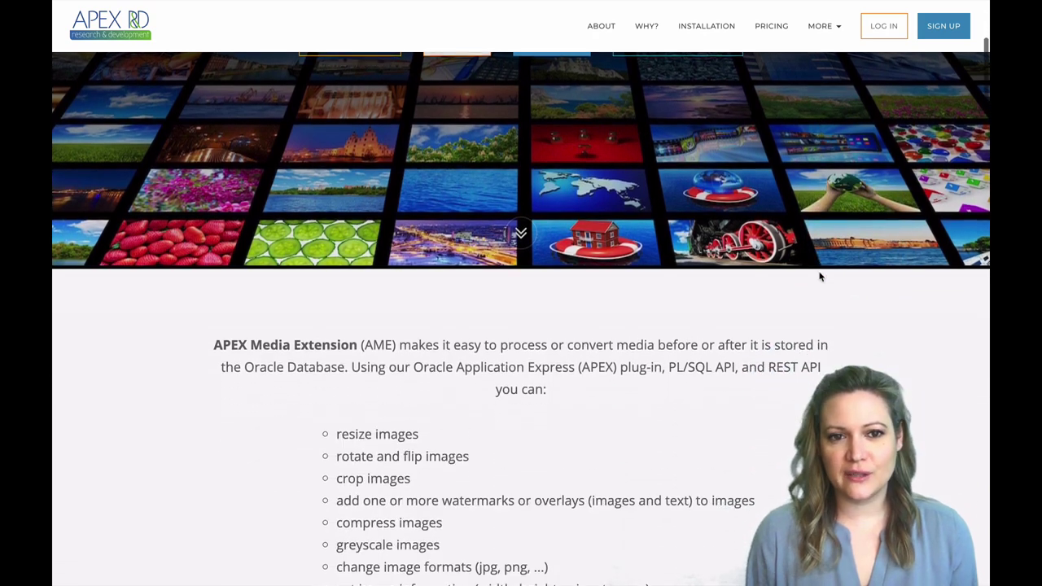
pyautogui.scroll(-2, 819, 276)
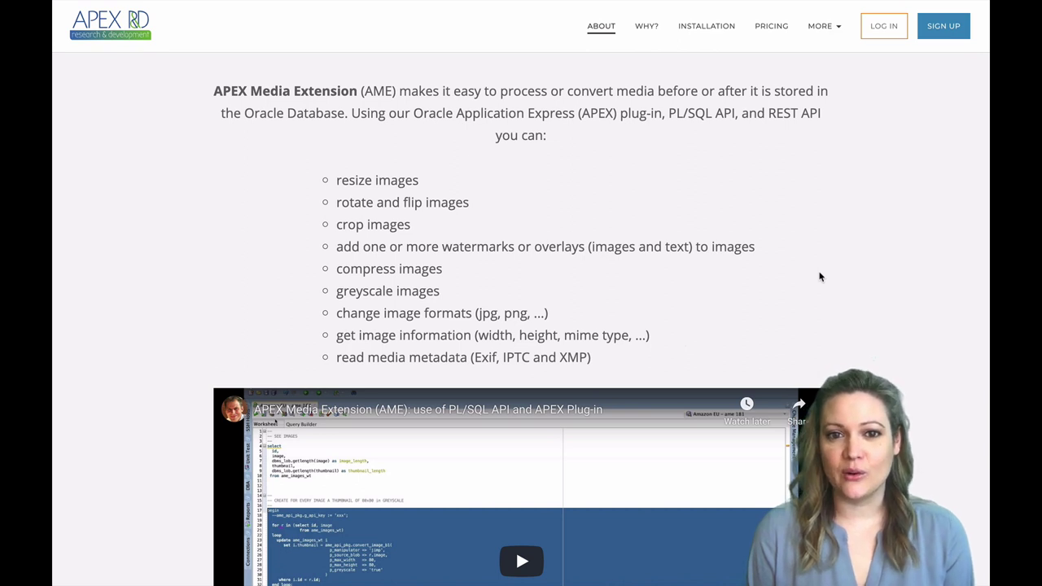
pyautogui.scroll(-1, 820, 276)
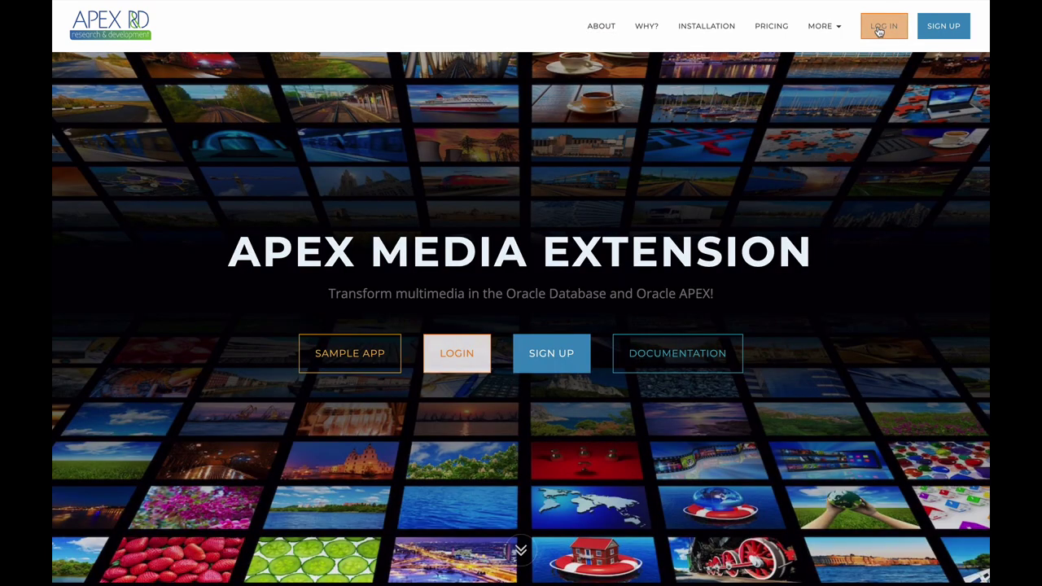
# Step: Sign in to the APEX Media Extension sample app with the demo account
pyautogui.click(357, 358)
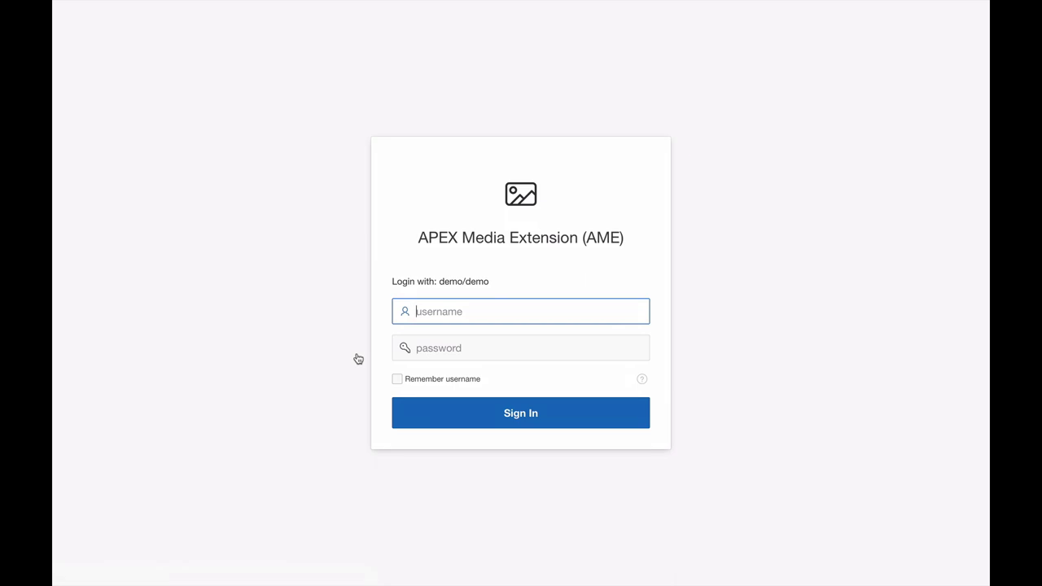
pyautogui.write('demo')
pyautogui.press('Tab')
pyautogui.write('demo')
pyautogui.press('Return')
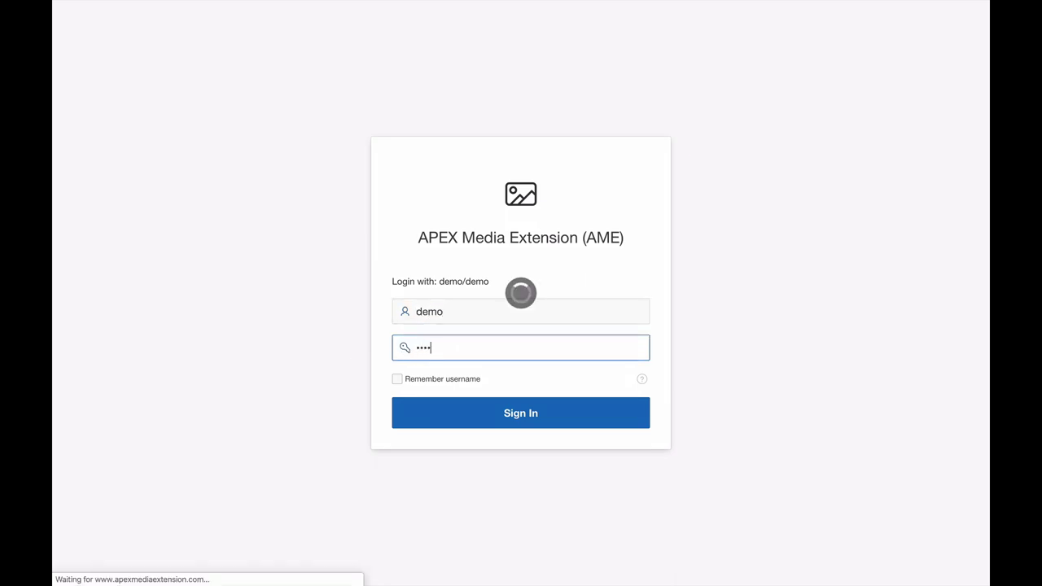
# Step: On the Server Side demo, set Max Width to 1000 and flip the image horizontally
pyautogui.click(662, 429)
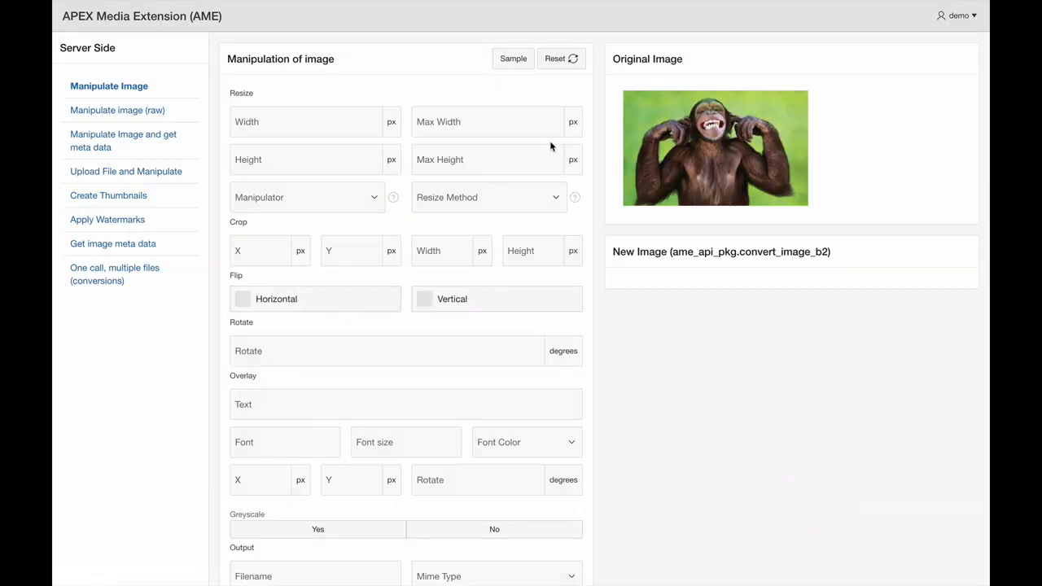
pyautogui.click(510, 125)
pyautogui.write('100')
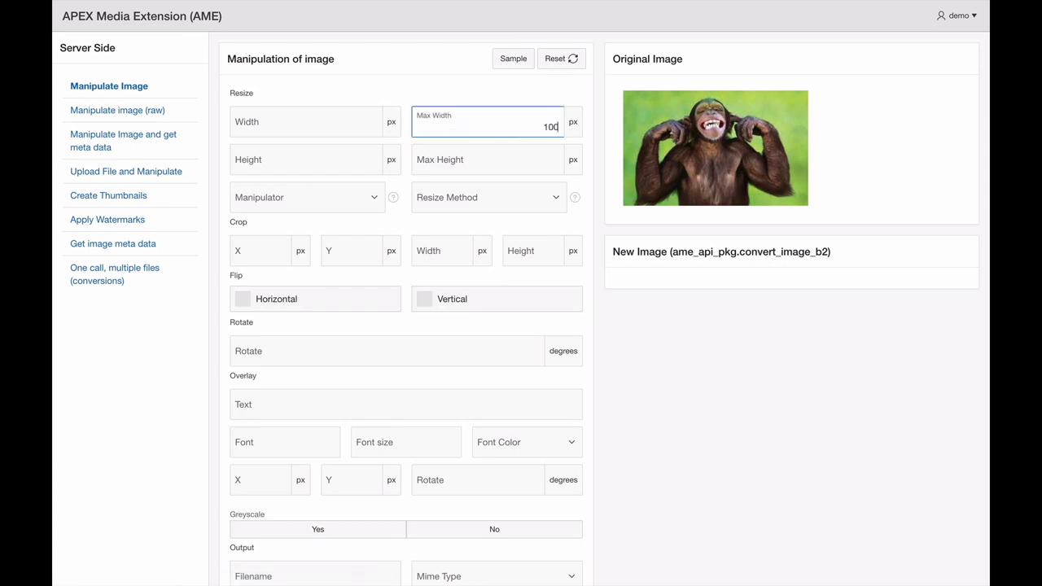
pyautogui.write('0')
pyautogui.click(343, 307)
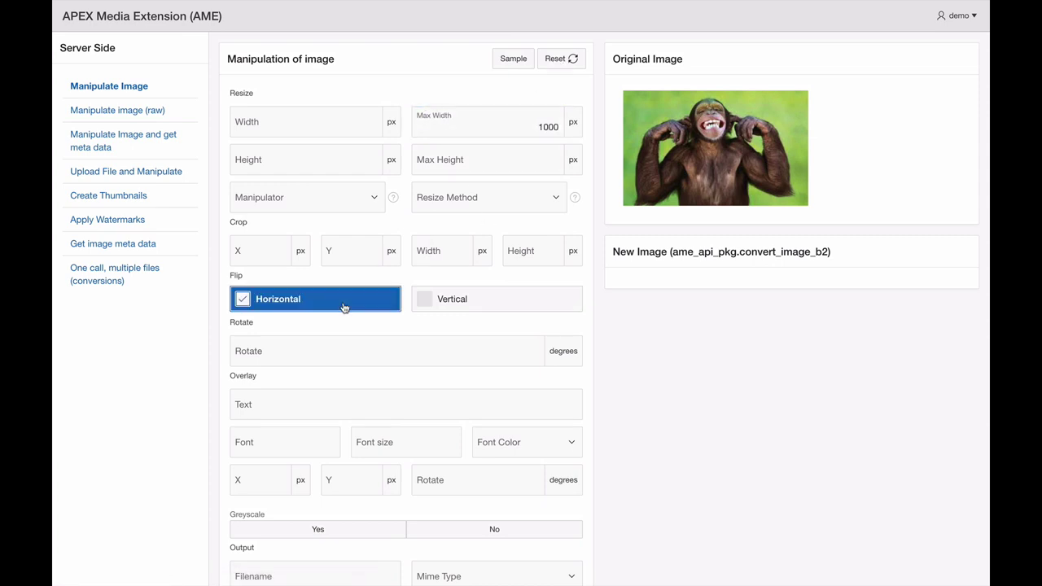
# Step: Add the overlay text 'Hello World!' in white at font size 30
pyautogui.click(336, 406)
pyautogui.write('He')
pyautogui.press('BackSpace')
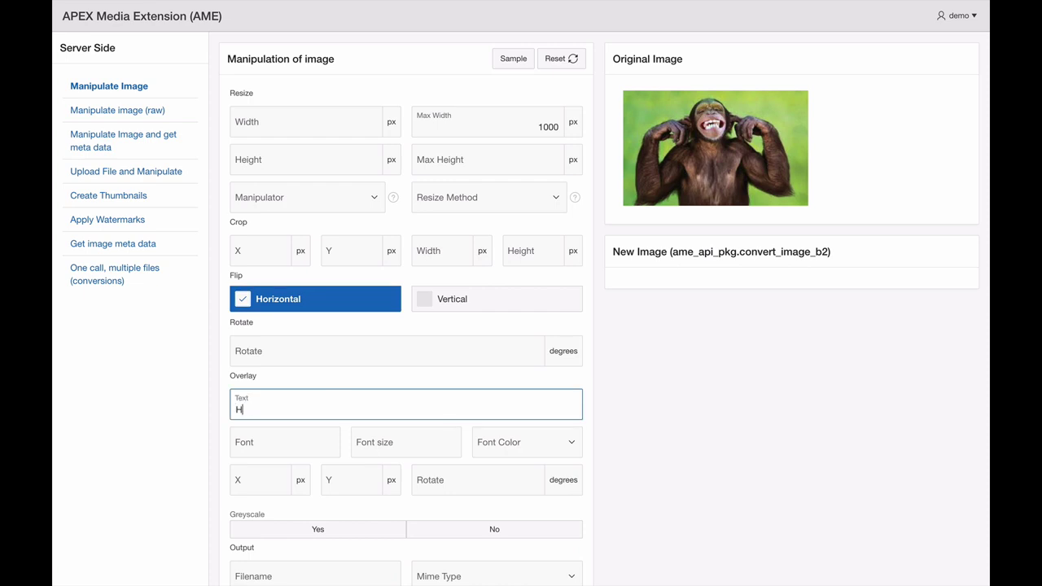
pyautogui.write('ello World!')
pyautogui.click(548, 436)
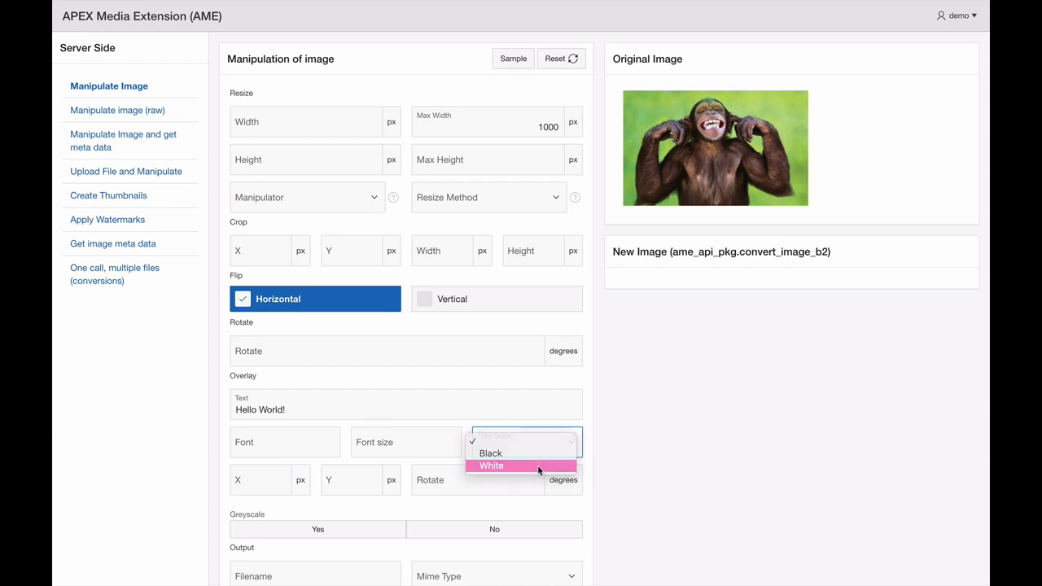
pyautogui.click(537, 465)
pyautogui.click(386, 449)
pyautogui.write('30')
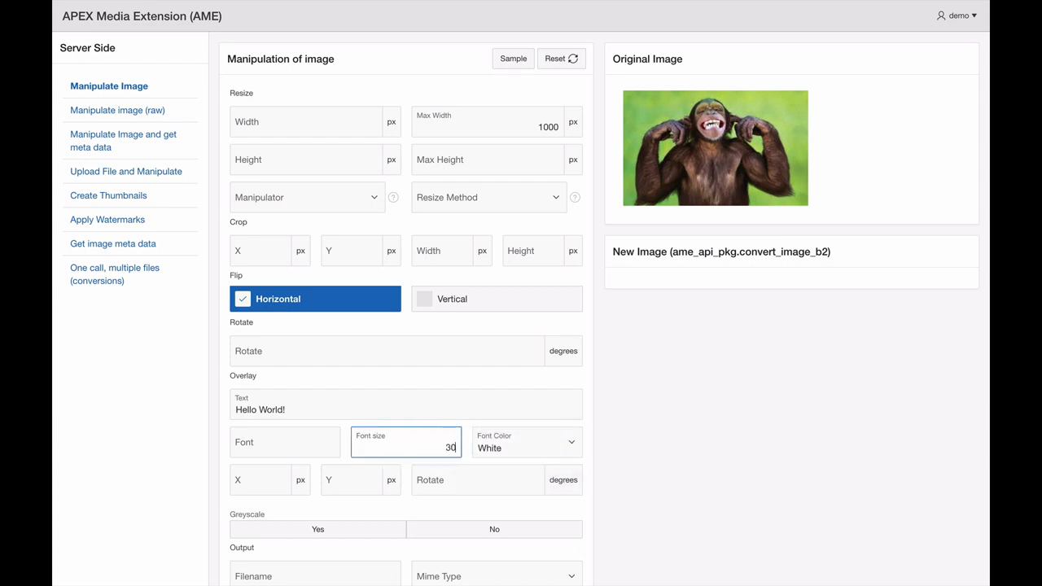
# Step: Set the overlay's vertical position to 100 and generate the new image
pyautogui.click(358, 478)
pyautogui.write('100')
pyautogui.scroll(-2, 321, 471)
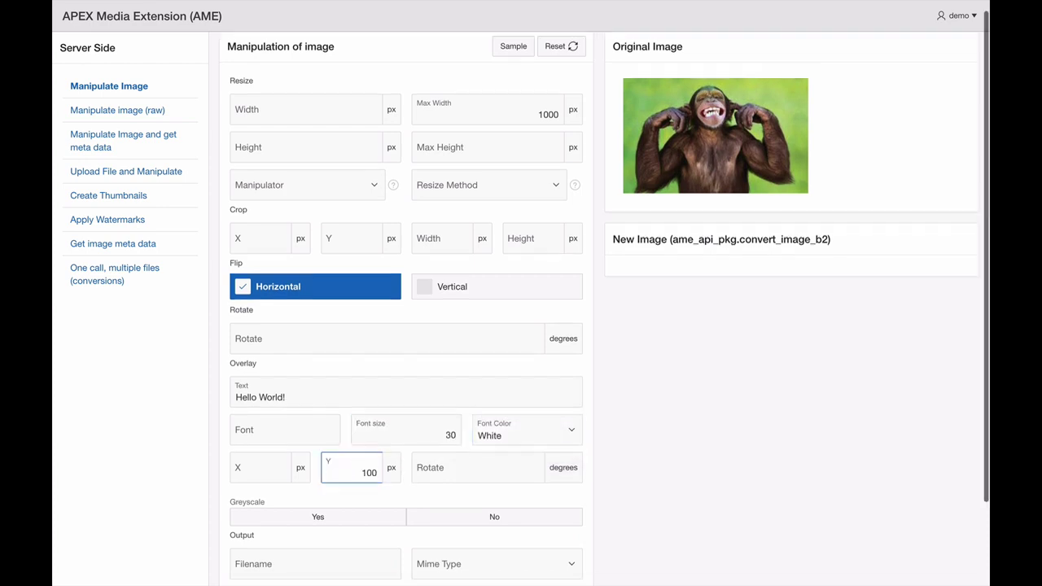
pyautogui.click(349, 545)
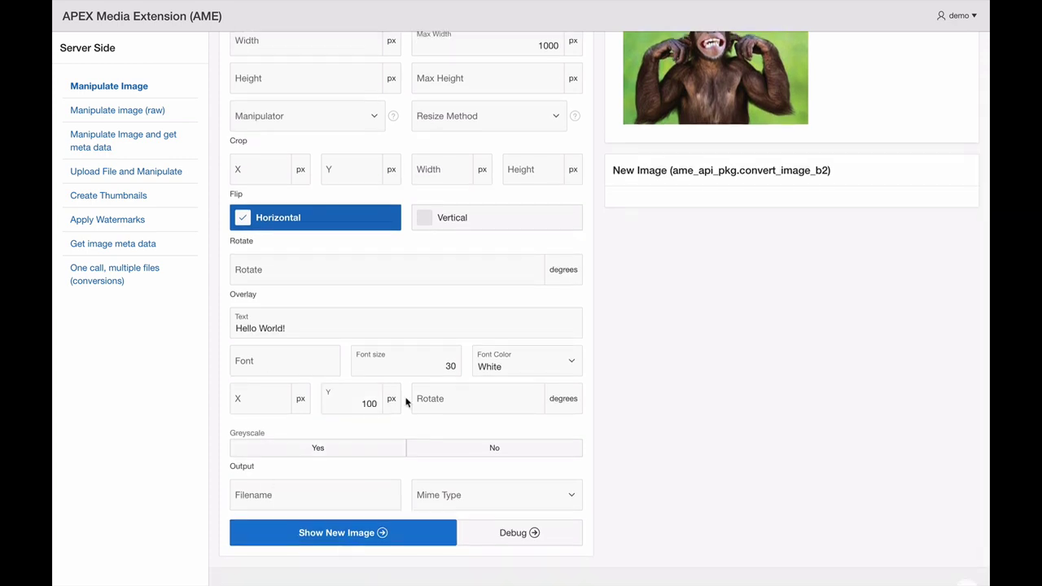
pyautogui.scroll(2, 406, 402)
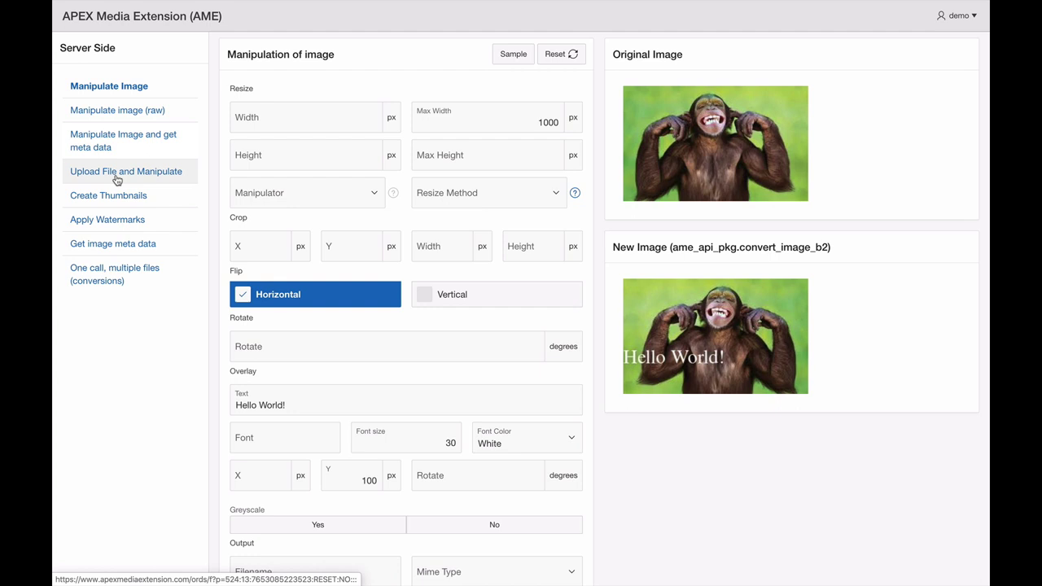
# Step: Create 80-pixel thumbnails of both images on the Create Thumbnails page
pyautogui.click(117, 179)
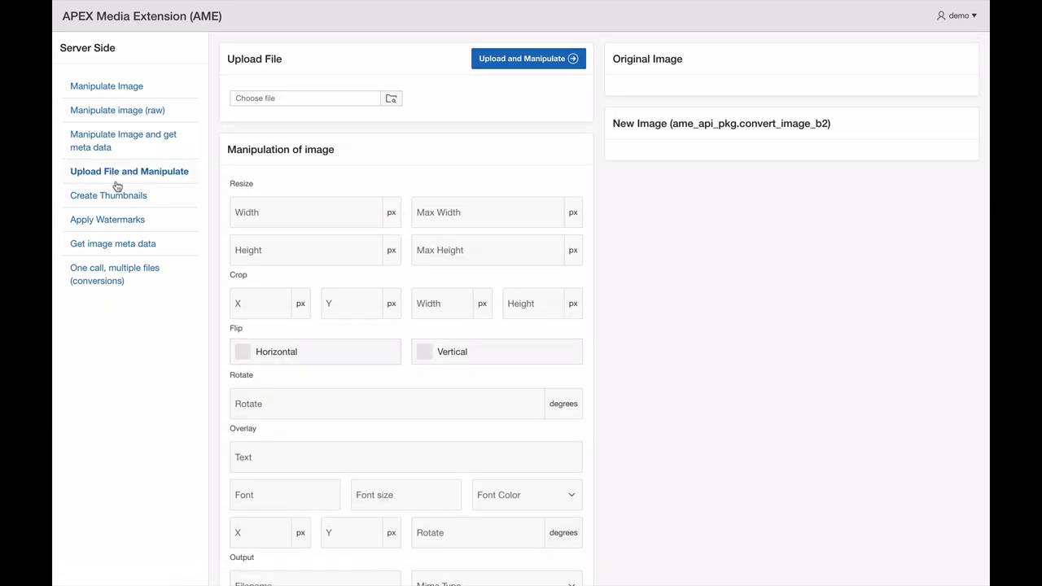
pyautogui.click(118, 199)
pyautogui.scroll(-1, 362, 276)
pyautogui.scroll(1, 362, 276)
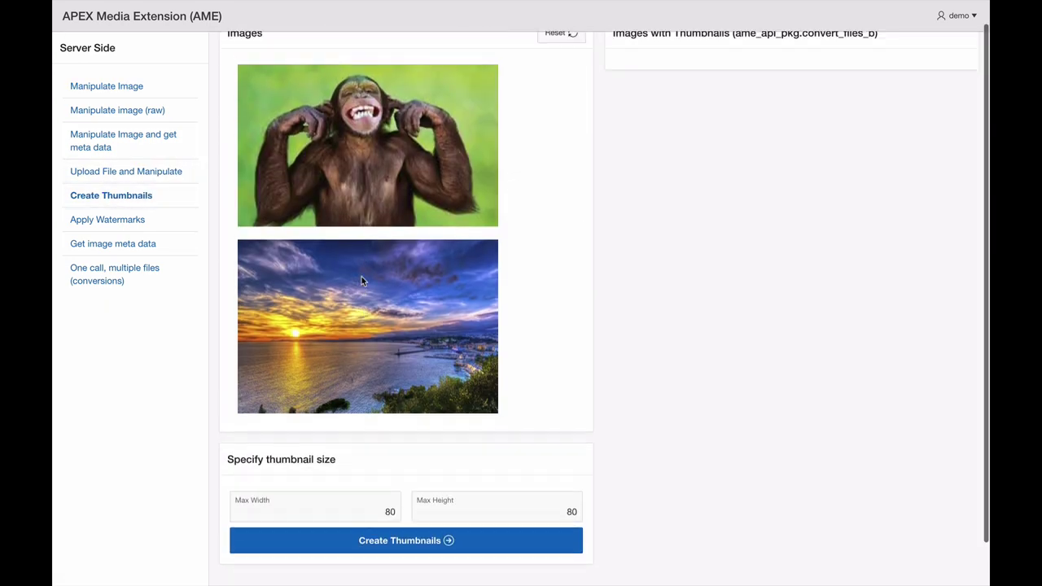
pyautogui.click(449, 559)
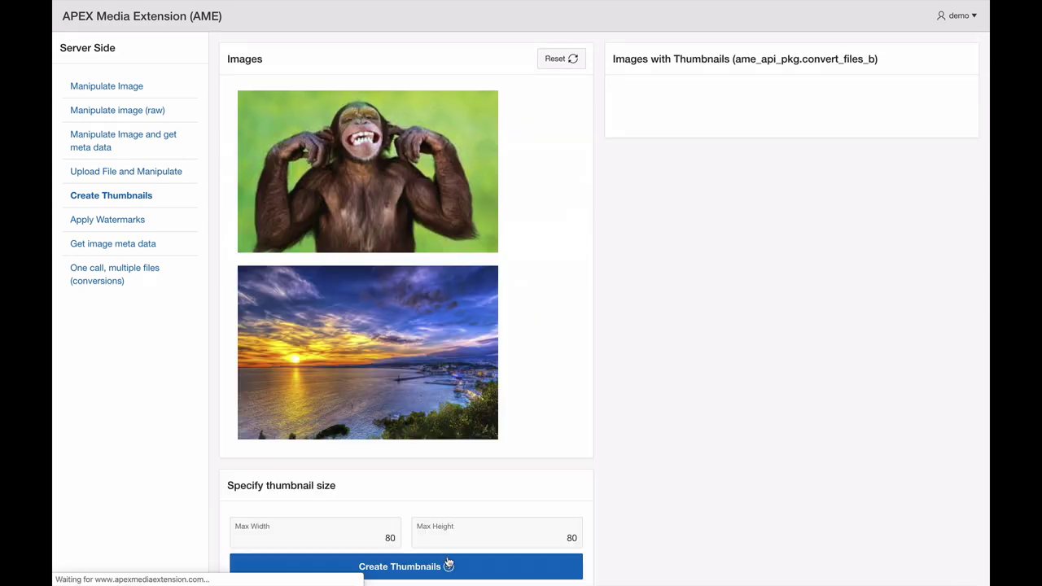
# Step: Watermark the chimp image, view the test image's metadata, and batch-create both thumbnails
pyautogui.click(110, 221)
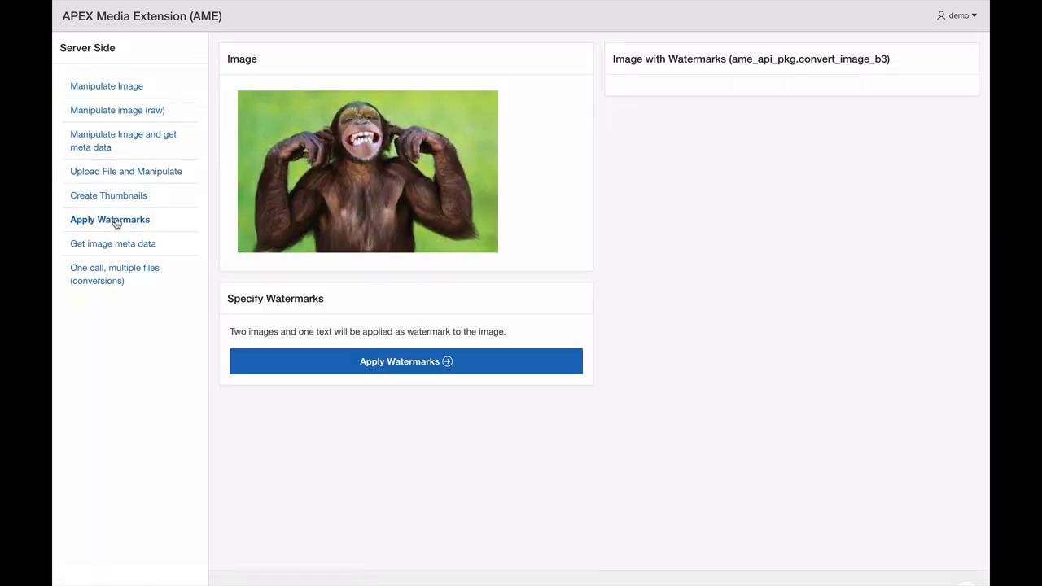
pyautogui.click(418, 368)
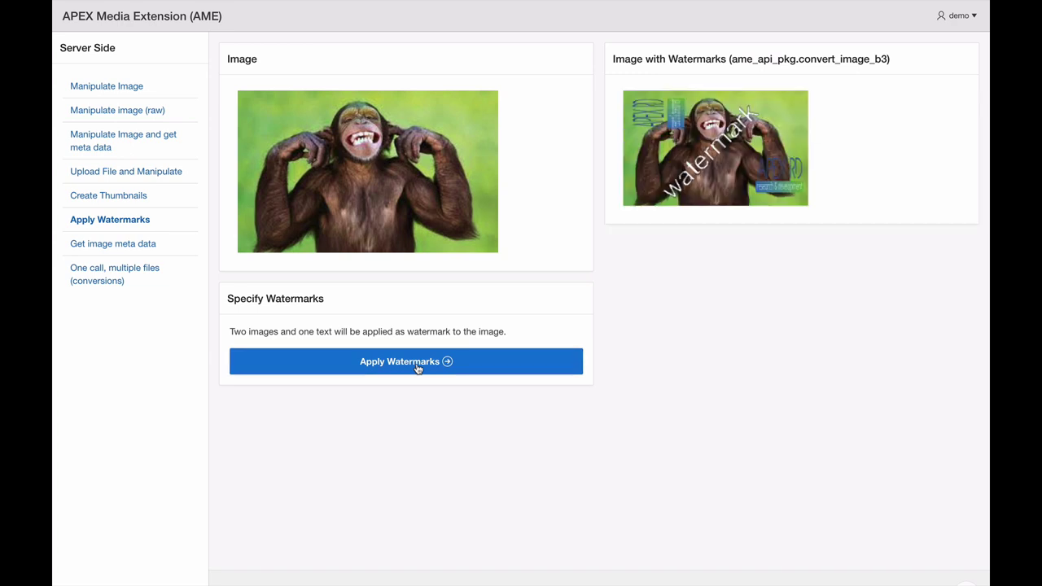
pyautogui.click(108, 248)
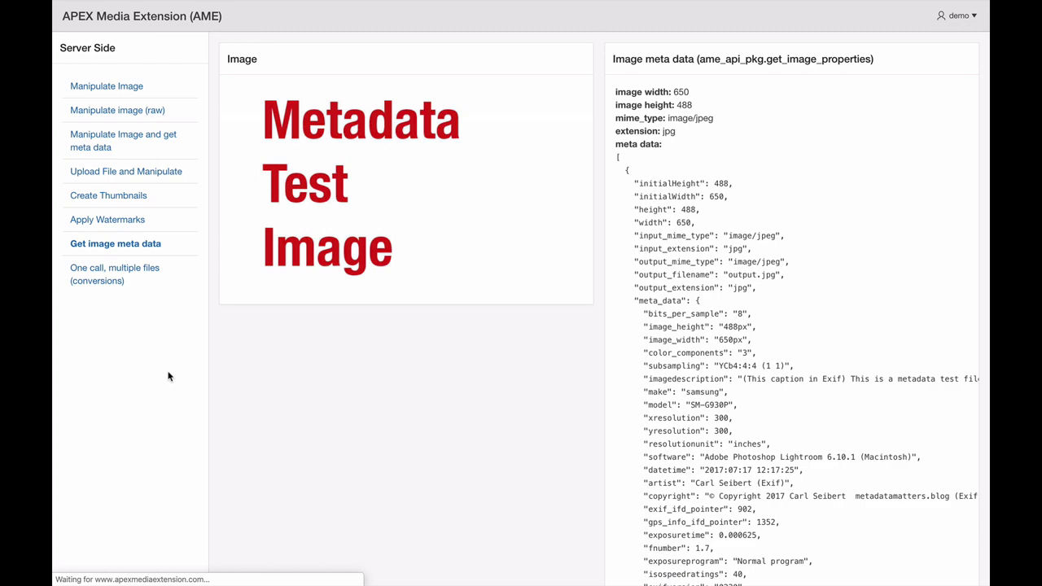
pyautogui.click(446, 566)
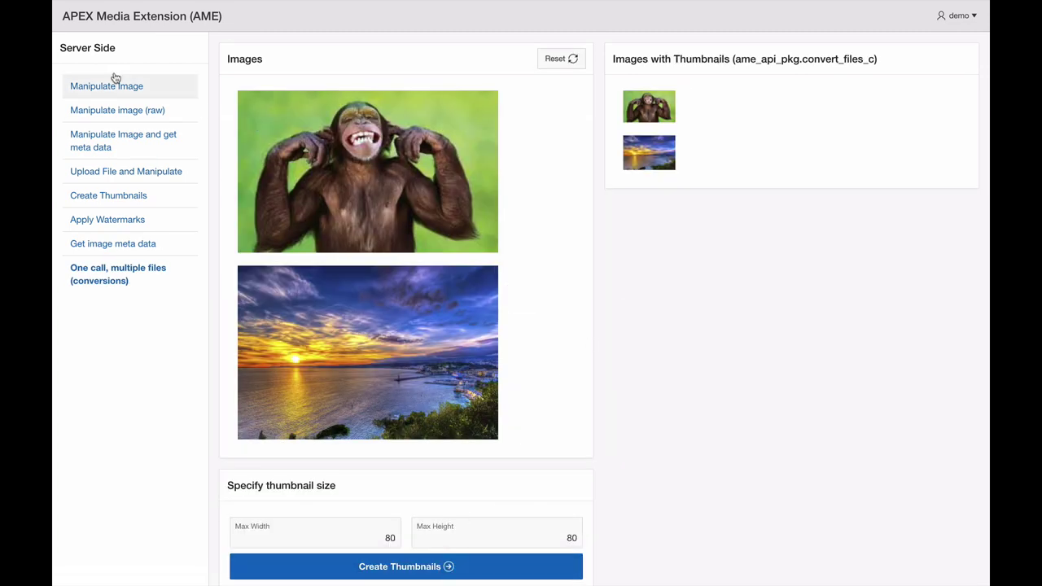
# Step: Upload the sunset image into the custom table in the client-side image demos
pyautogui.click(87, 18)
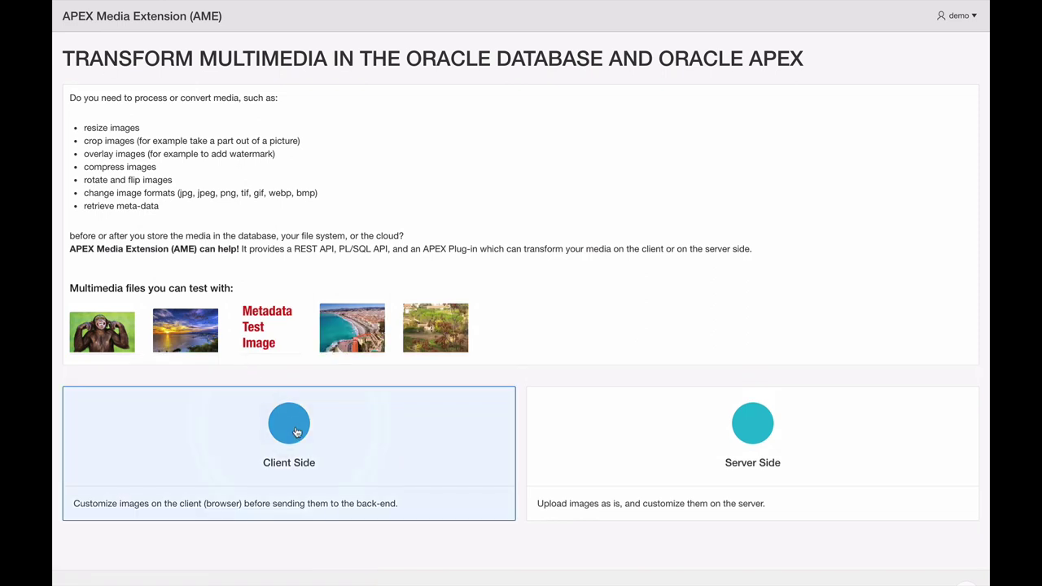
pyautogui.click(295, 427)
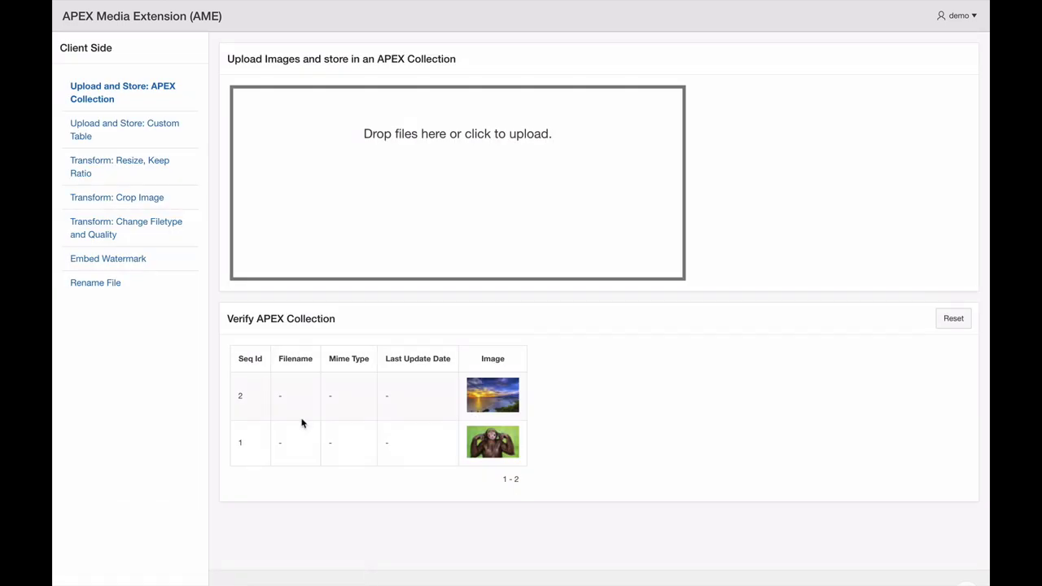
pyautogui.click(95, 128)
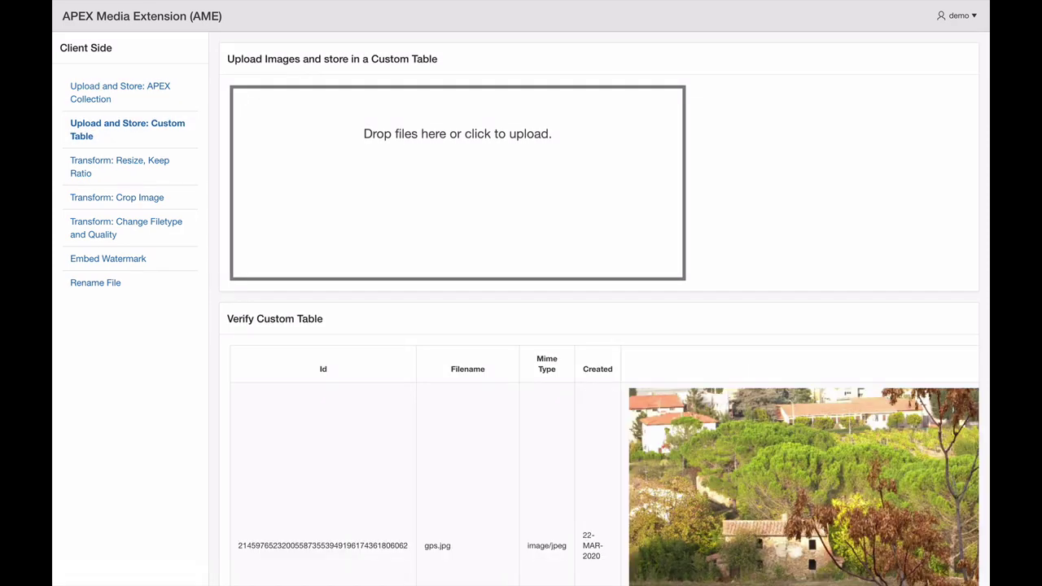
pyautogui.moveTo(978, 152); pyautogui.dragTo(416, 175)
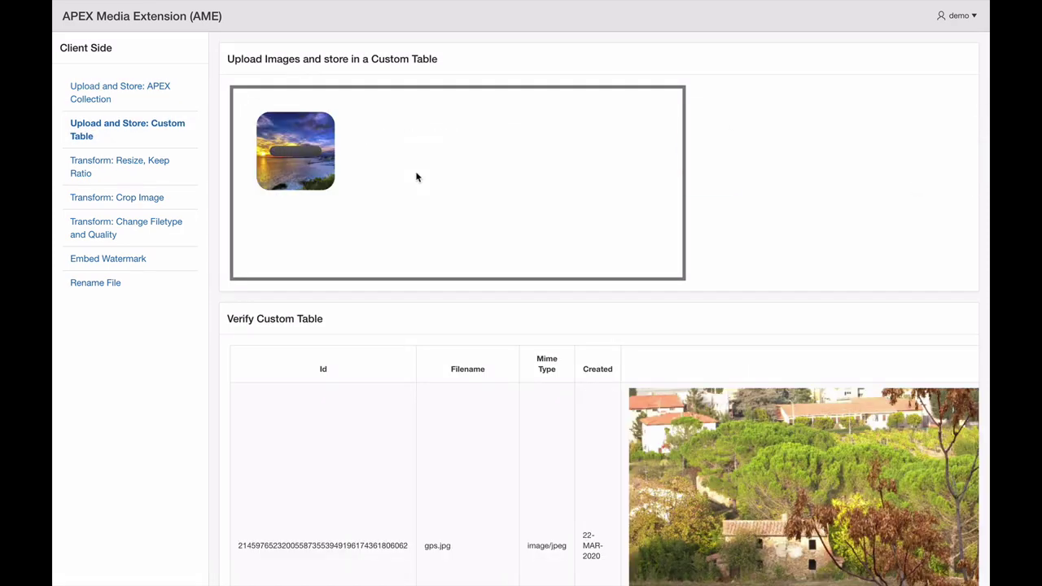
pyautogui.scroll(-2, 487, 440)
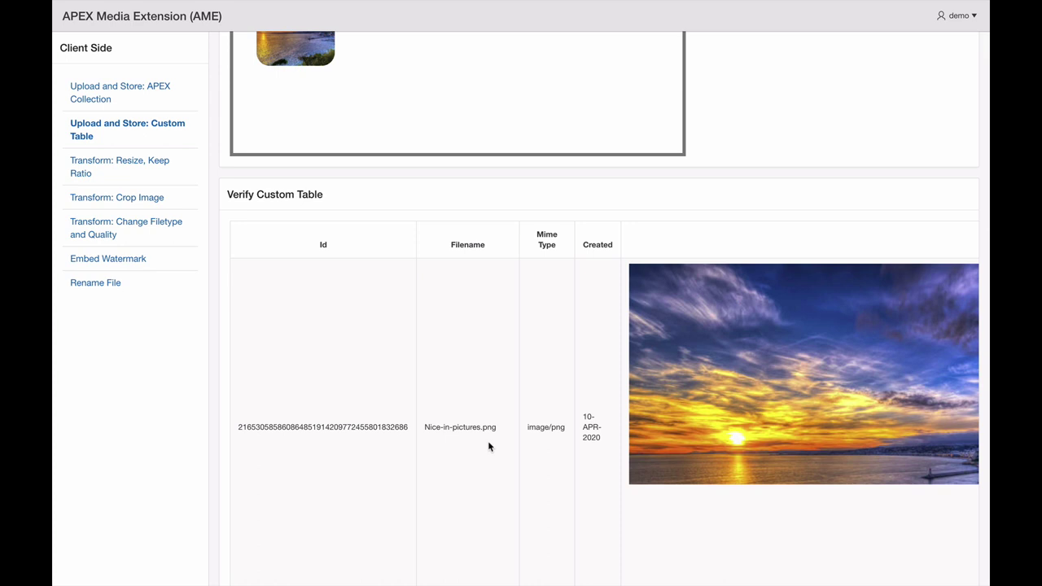
# Step: Upload images to the resize-keeping-ratio and crop demos, cropping Nice-in-pictures.png, then return home
pyautogui.click(112, 175)
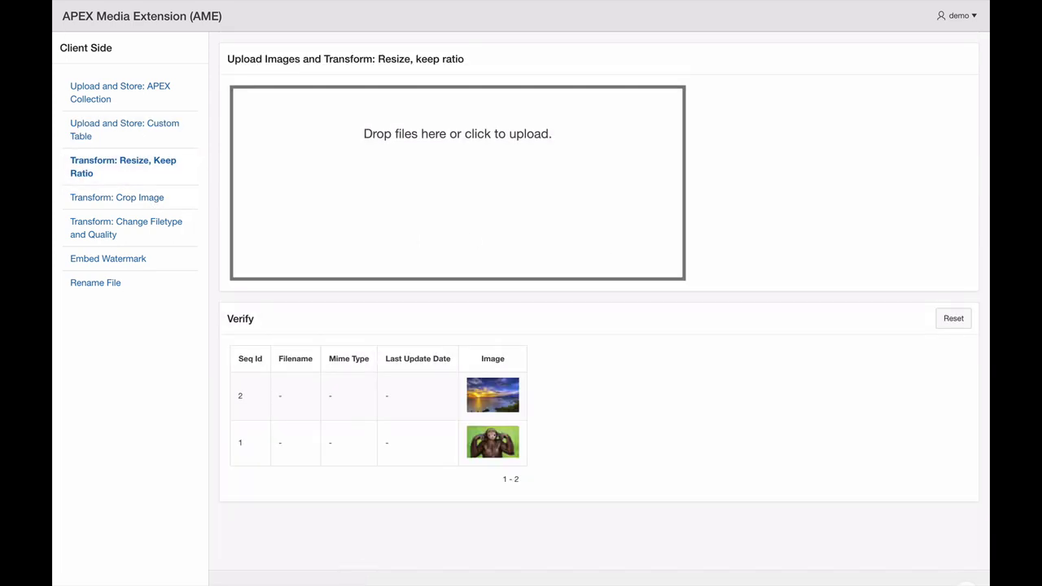
pyautogui.moveTo(1010, 179); pyautogui.dragTo(484, 247)
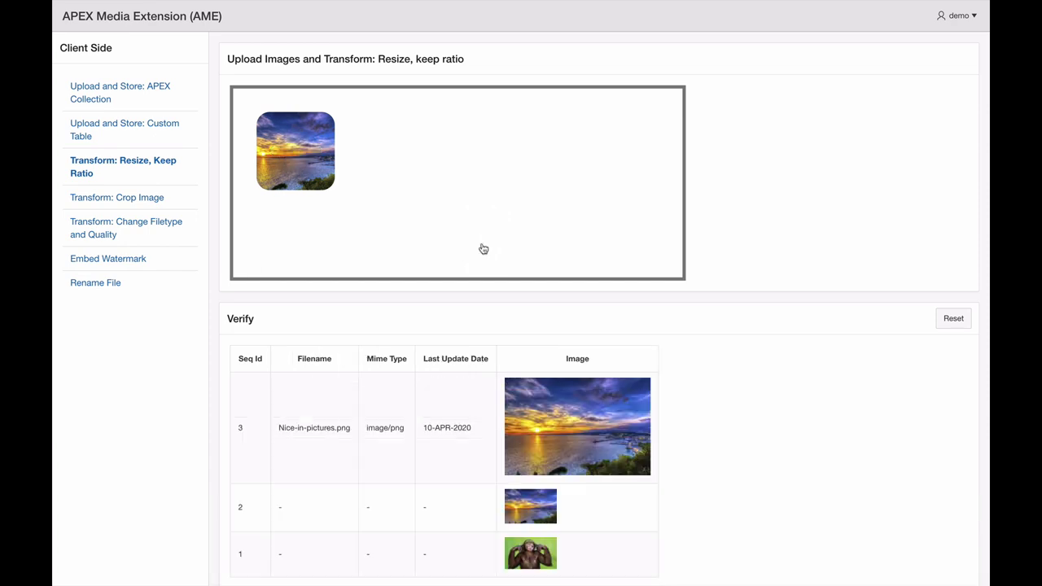
pyautogui.click(140, 203)
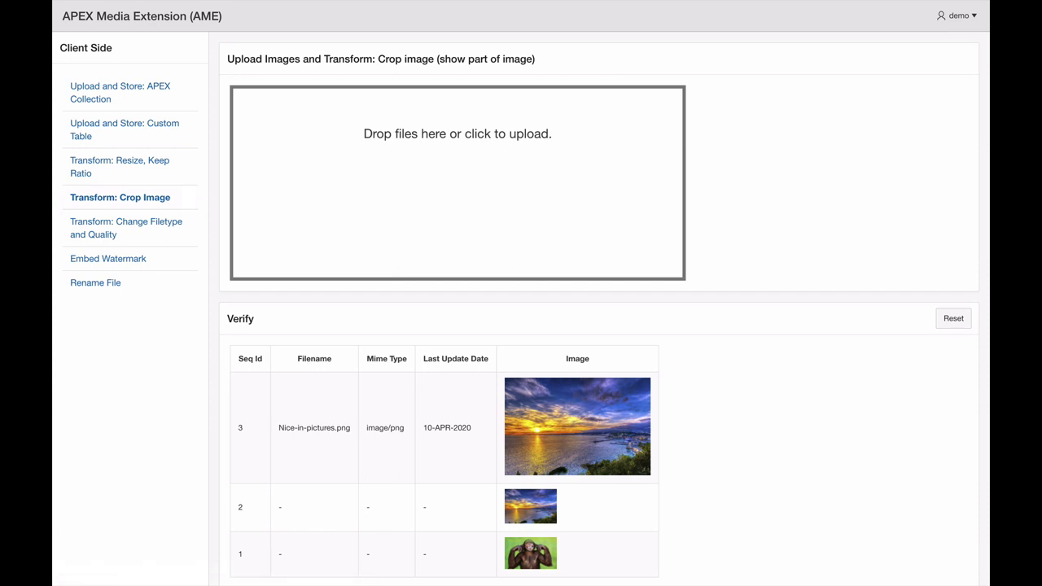
pyautogui.moveTo(985, 232); pyautogui.dragTo(500, 226)
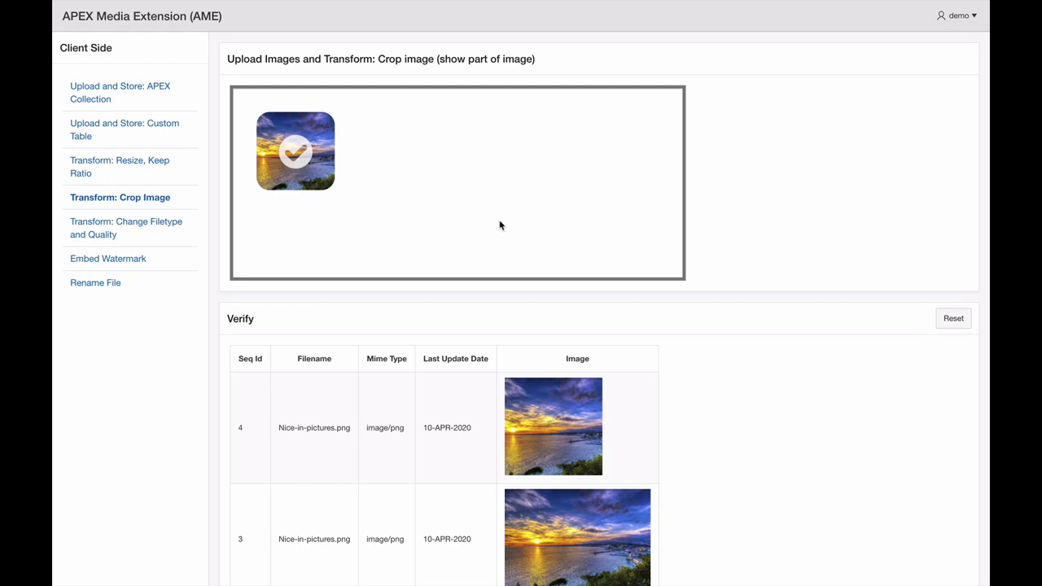
pyautogui.click(124, 18)
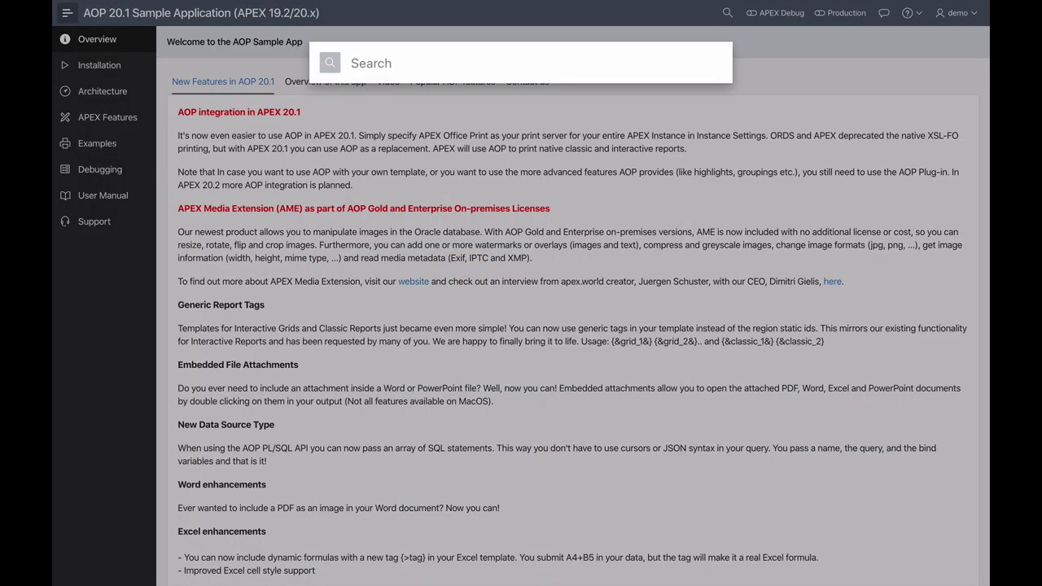
# Step: Search 'generic', open Multiple Reports with Generic Template, and expand its template and data source section
pyautogui.write('generic')
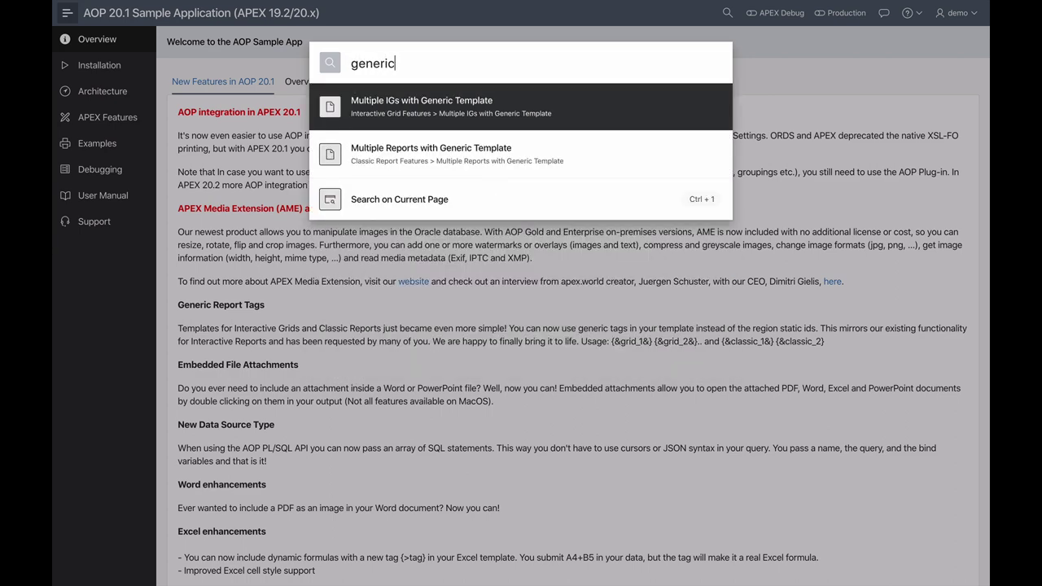
pyautogui.click(559, 169)
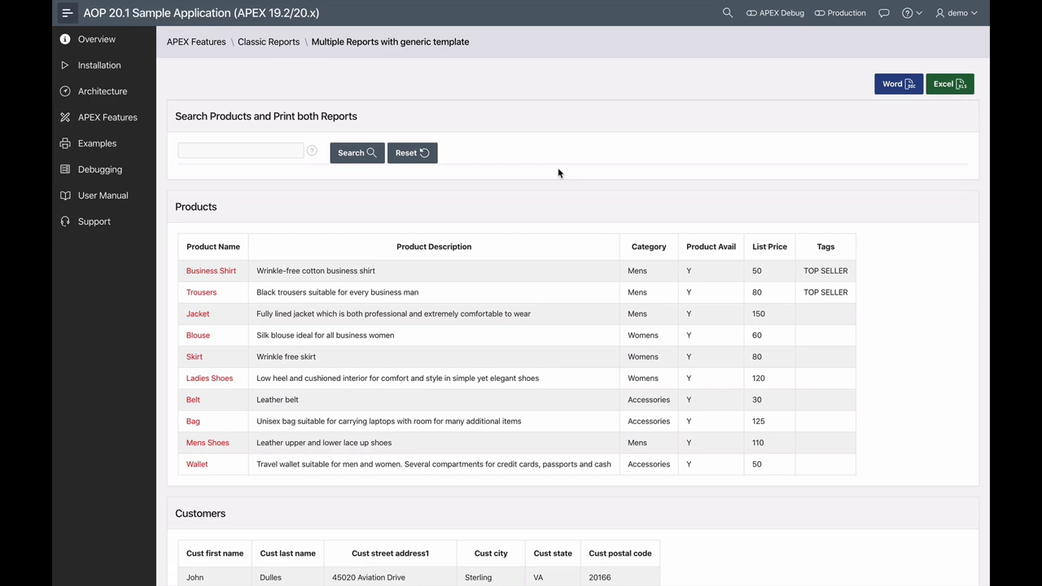
pyautogui.scroll(-5, 602, 397)
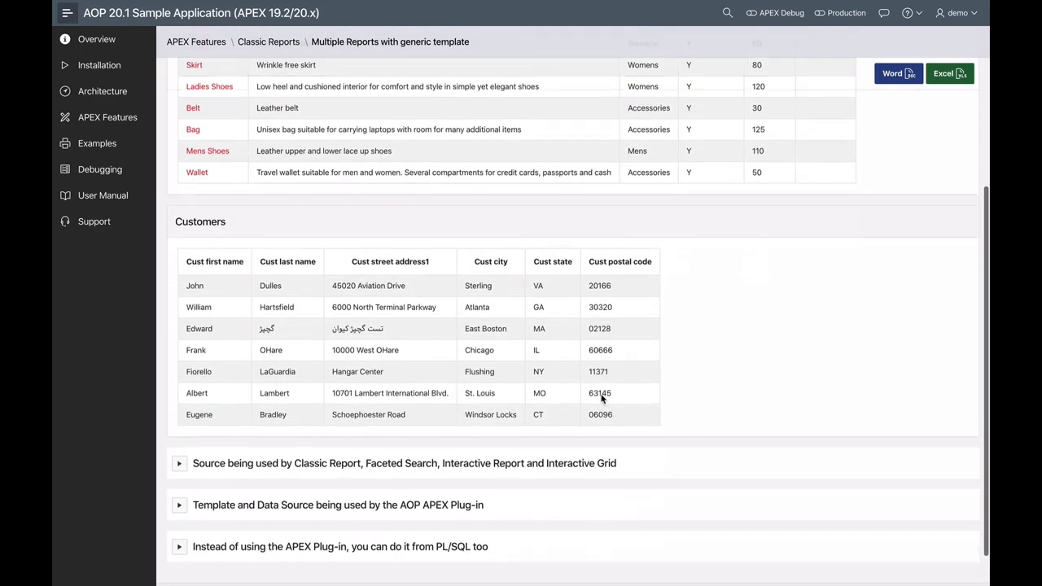
pyautogui.scroll(-1, 601, 397)
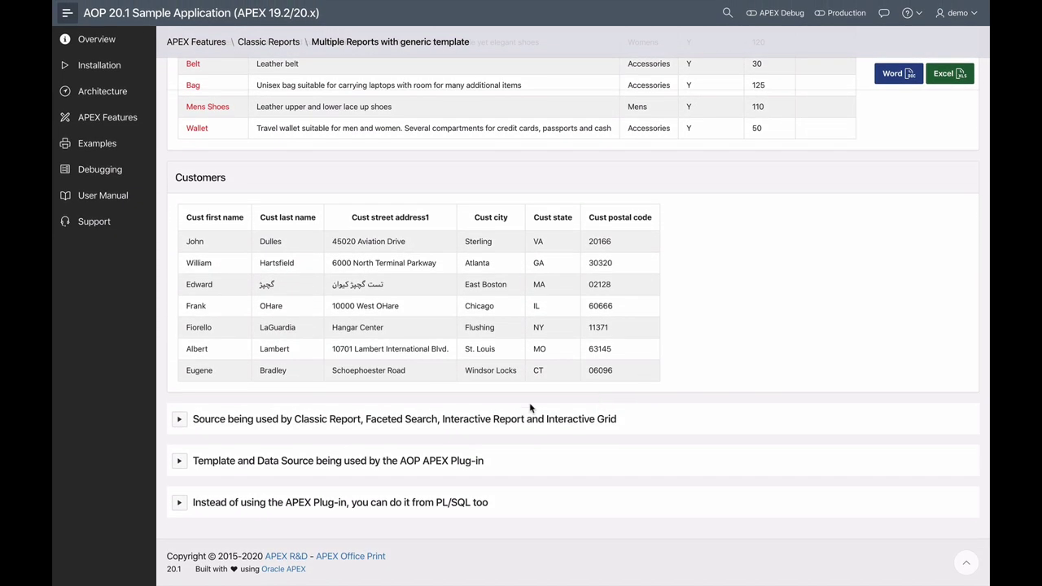
pyautogui.click(180, 460)
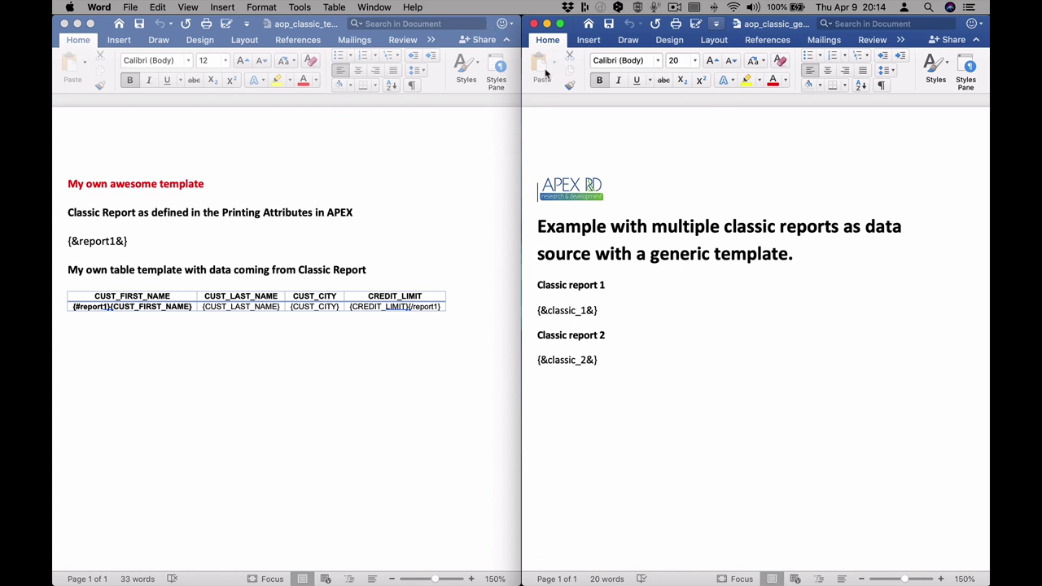
# Step: Bring the custom report template window to the front in Word
pyautogui.click(493, 24)
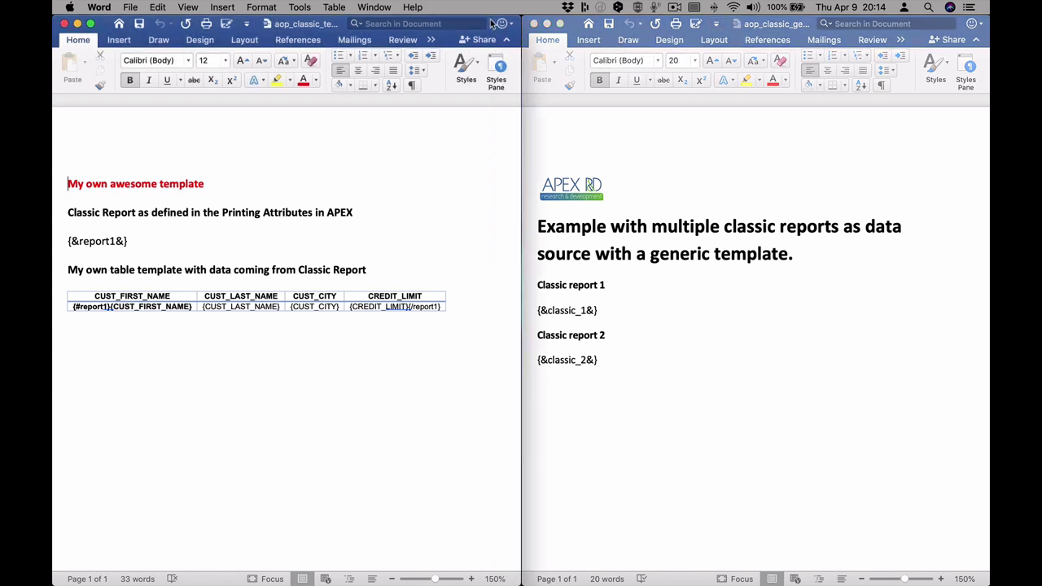
# Step: Close the custom template, generate the Word output of both reports in Chrome, and open it
pyautogui.click(64, 24)
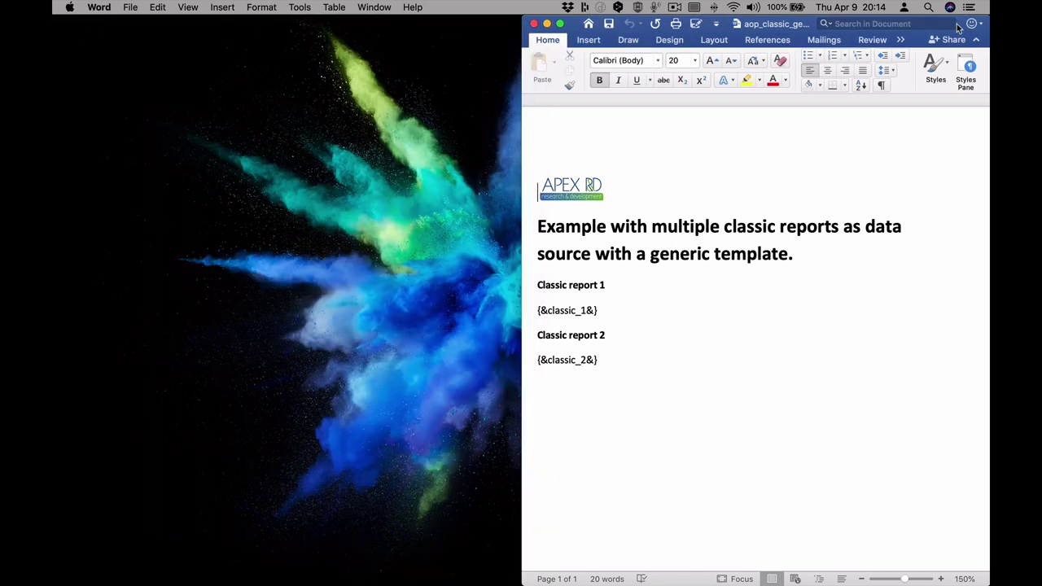
pyautogui.hotkey('ctrl', 'Right')
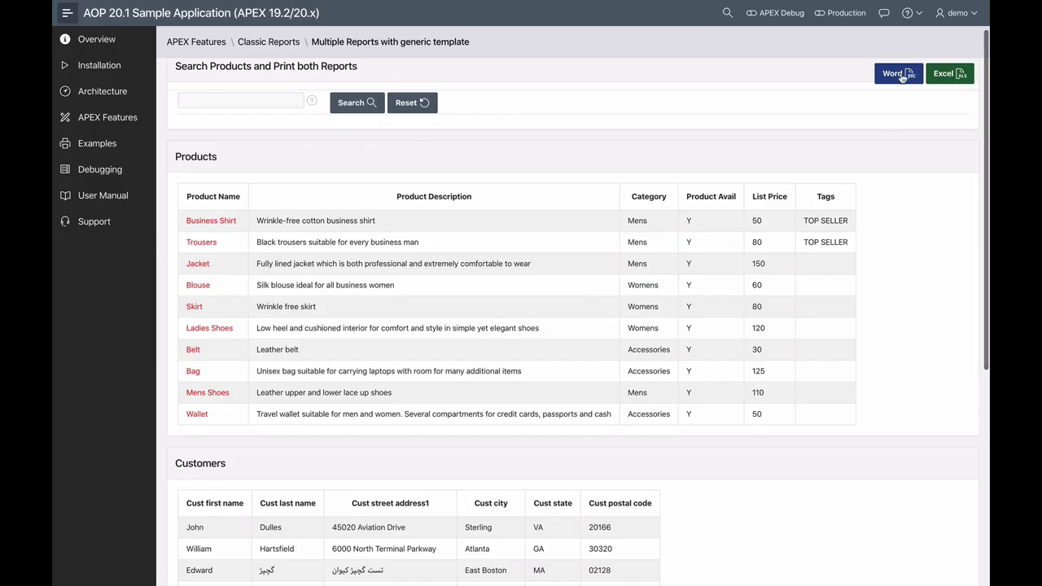
pyautogui.click(900, 74)
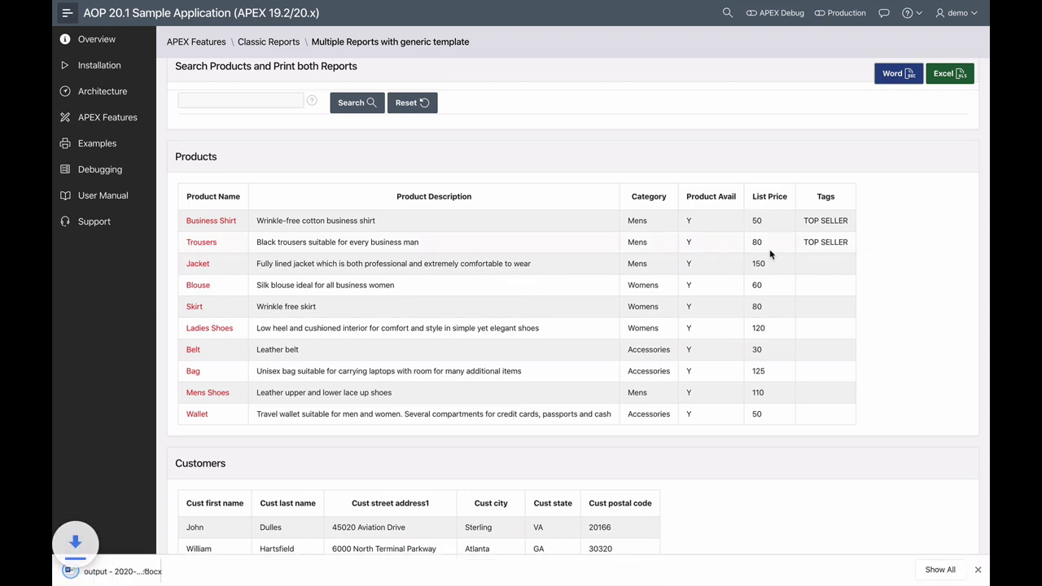
pyautogui.click(96, 575)
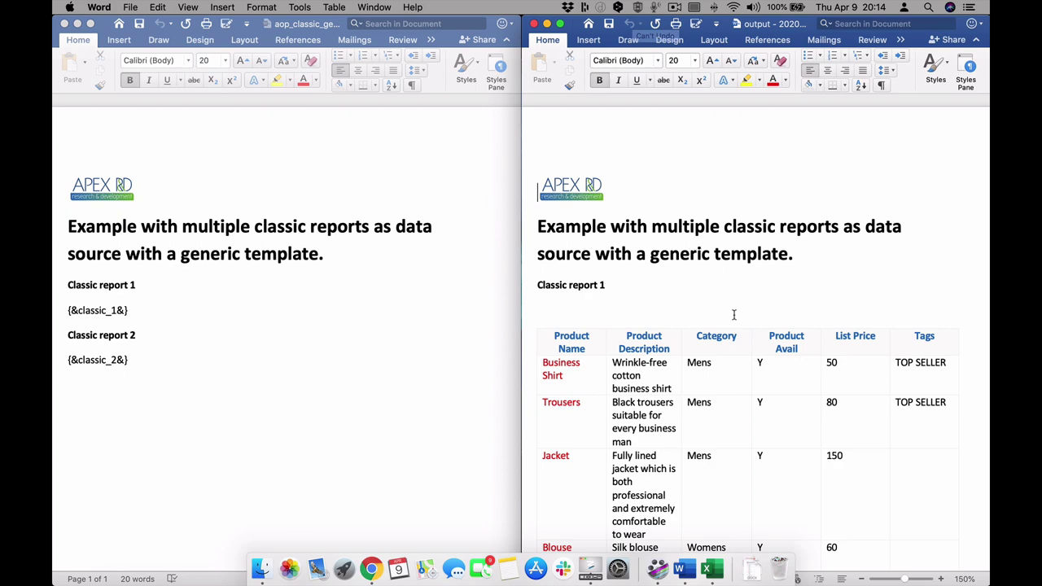
# Step: Scroll through the Word output to review the filled product and customer tables
pyautogui.scroll(-3, 767, 332)
pyautogui.scroll(-5, 767, 334)
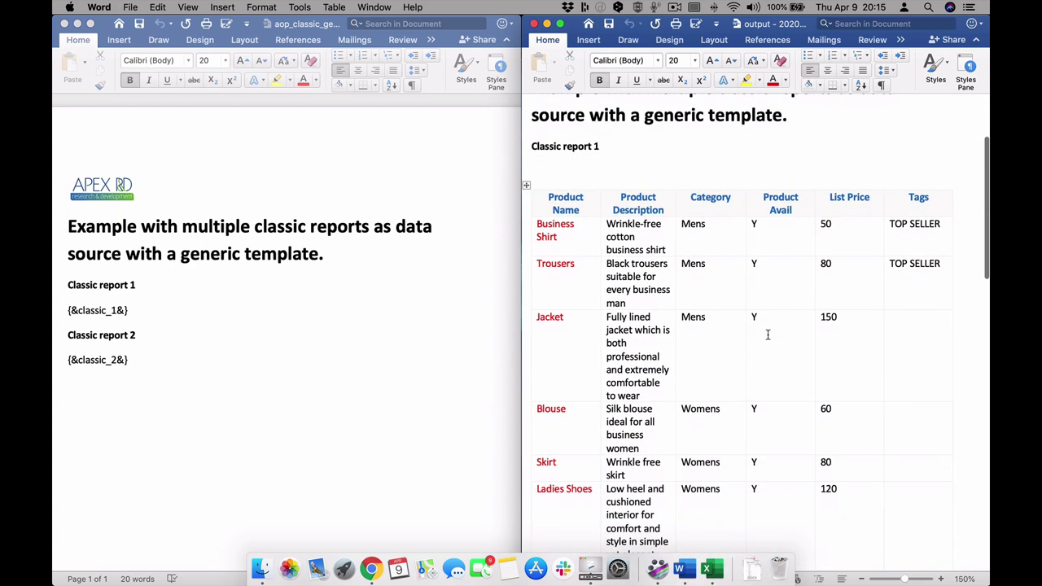
pyautogui.scroll(-15, 767, 334)
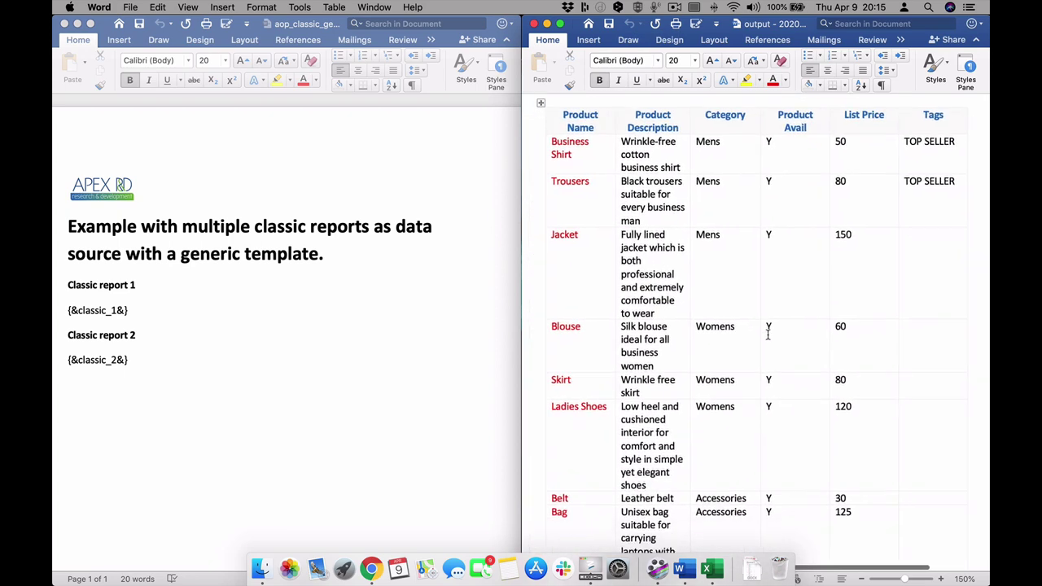
pyautogui.scroll(-10, 768, 338)
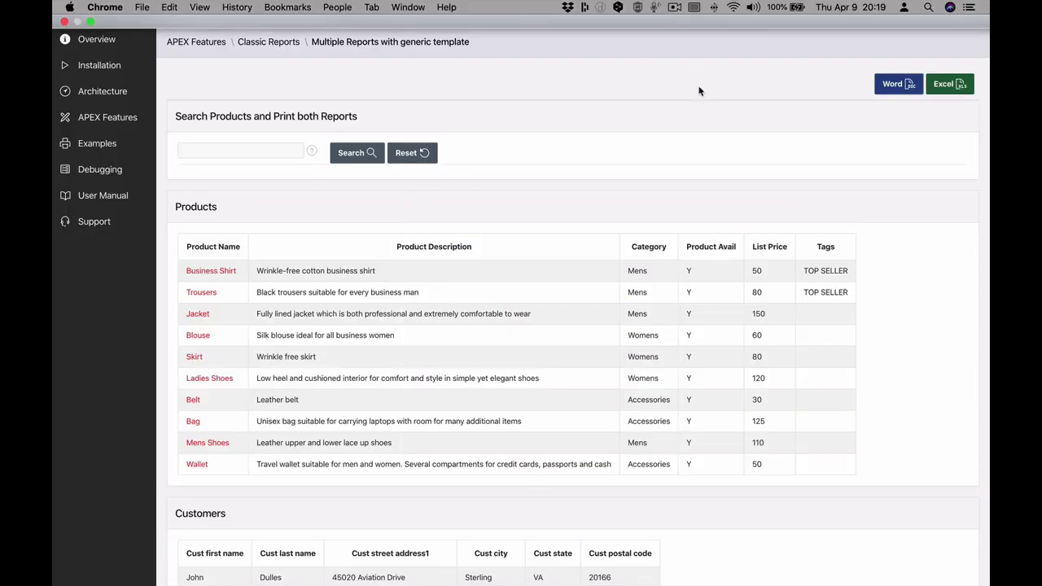
# Step: Search 'inclu', open the Word document with included files example, and show its template and data source
pyautogui.click(727, 13)
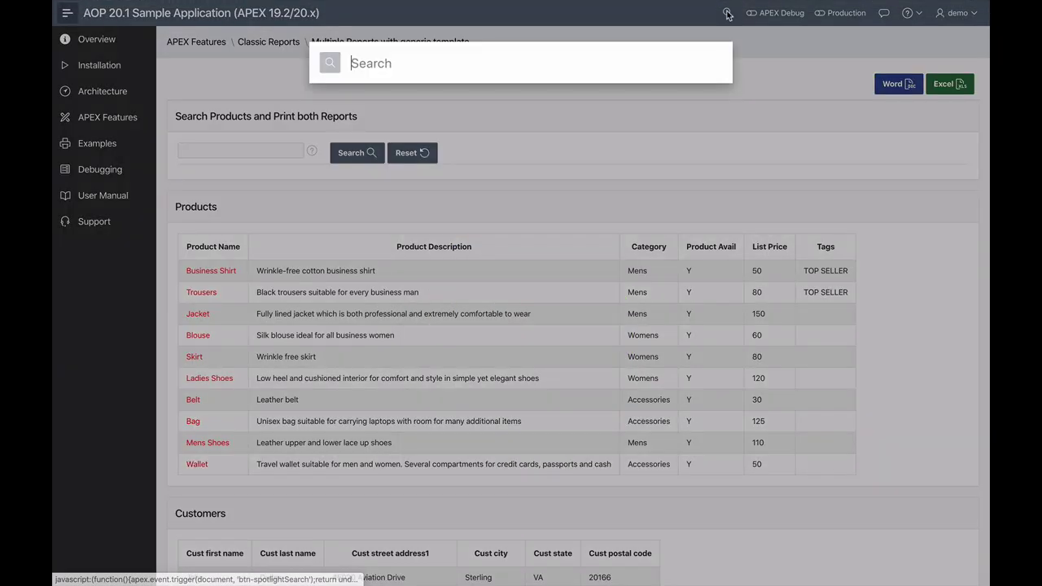
pyautogui.write('inclu')
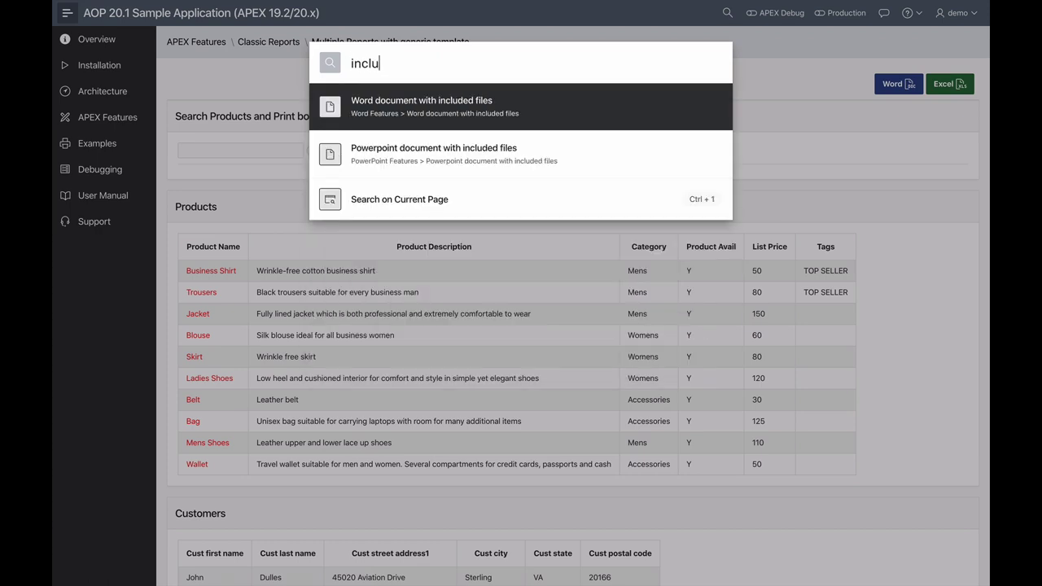
pyautogui.click(580, 104)
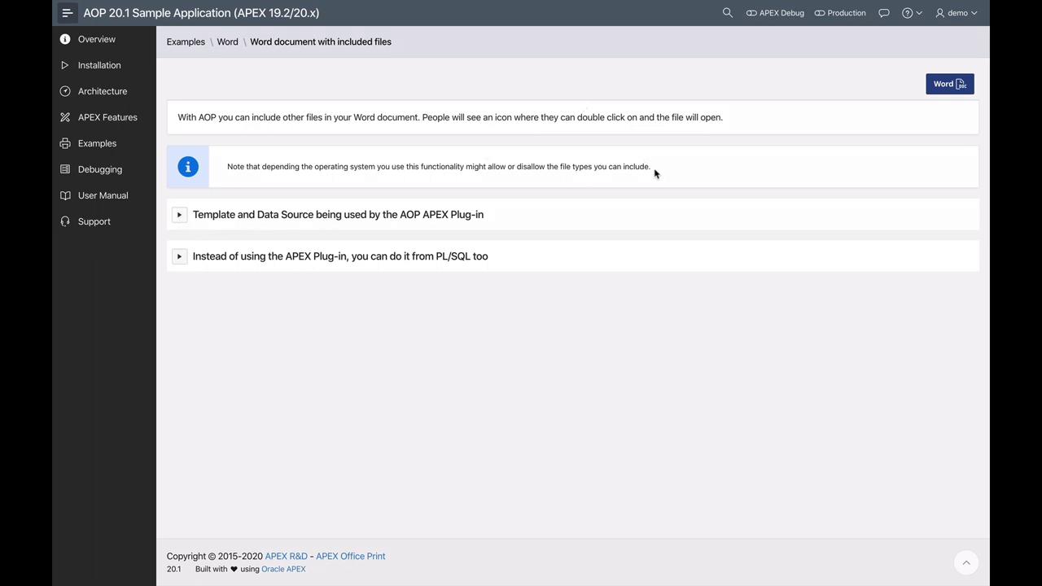
pyautogui.moveTo(653, 169); pyautogui.dragTo(207, 186)
pyautogui.click(182, 219)
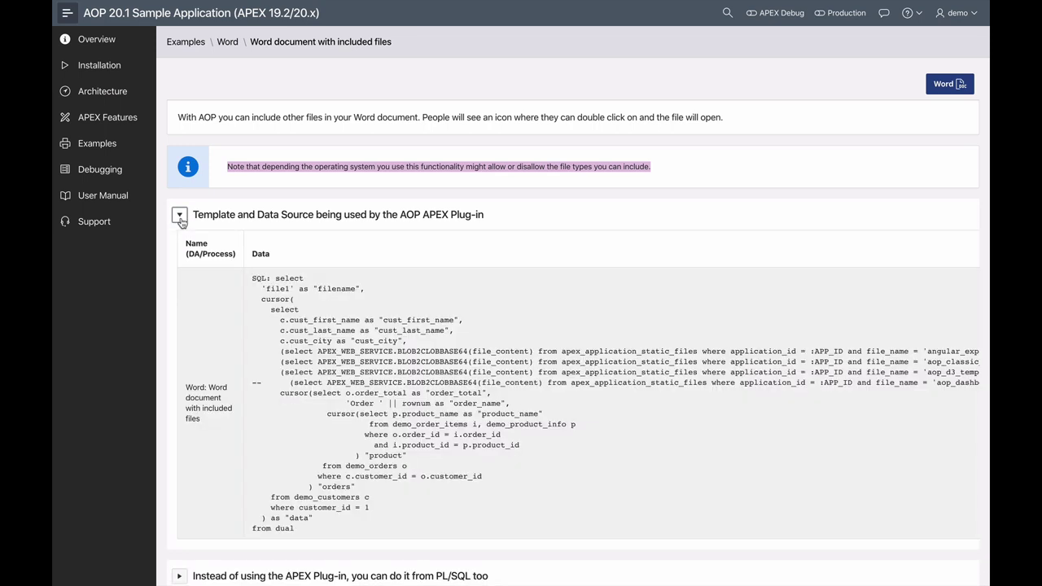
# Step: Review the SQL's files to insert (angular_expressions.docx, aop_classic_template.xlsx, aop_d3_template.pptx) and download aop_template_insert_files.docx
pyautogui.hscroll(3, 524, 417)
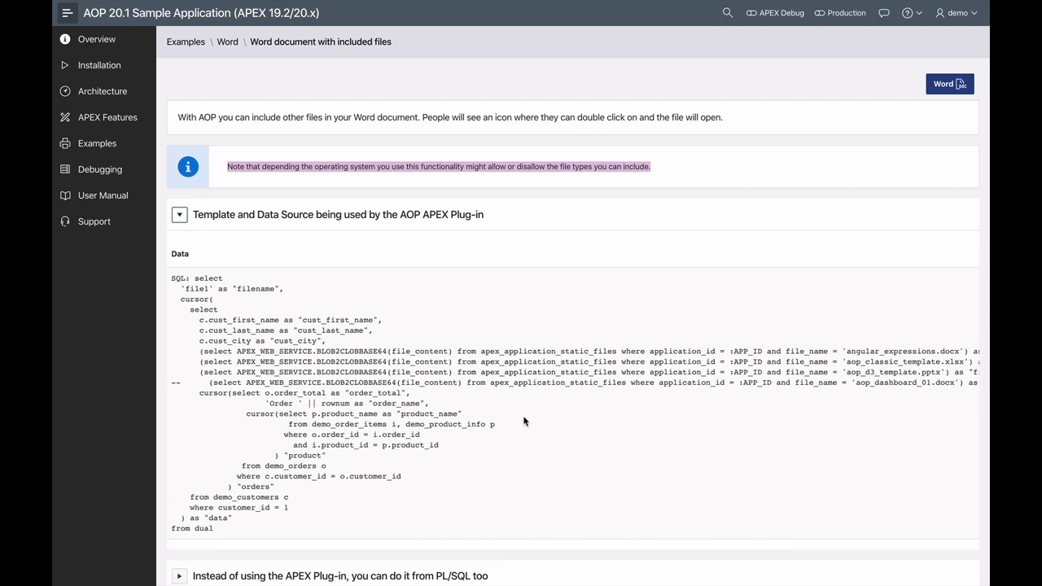
pyautogui.hscroll(9, 524, 421)
pyautogui.hscroll(2, 523, 421)
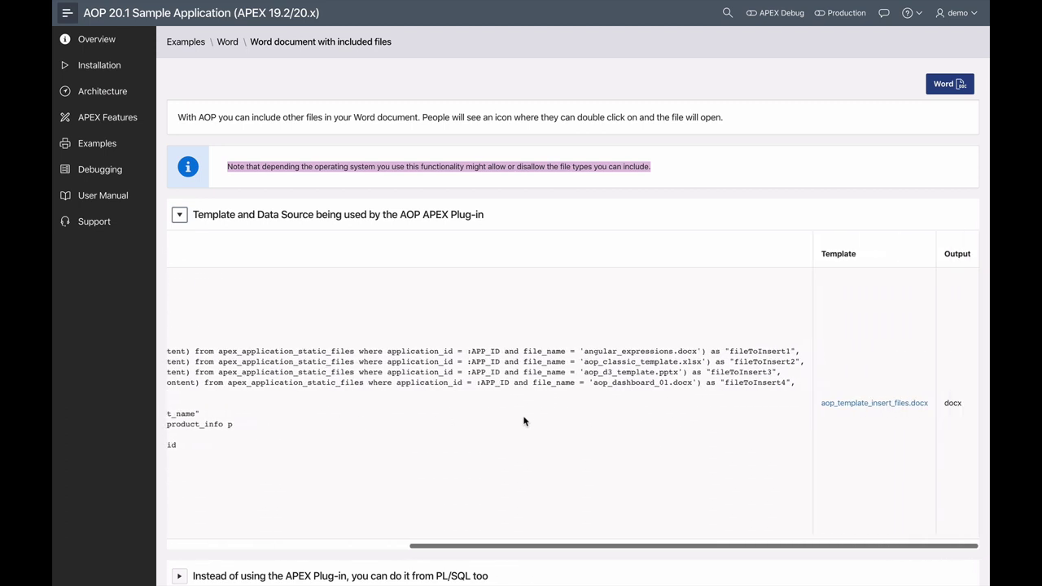
pyautogui.moveTo(581, 351); pyautogui.dragTo(798, 350)
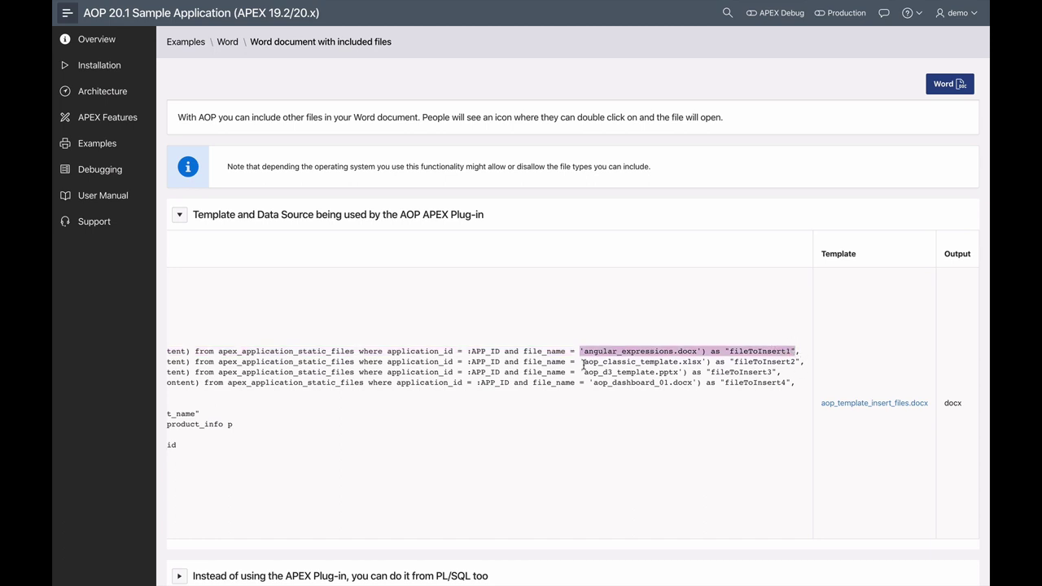
pyautogui.moveTo(581, 362); pyautogui.dragTo(803, 361)
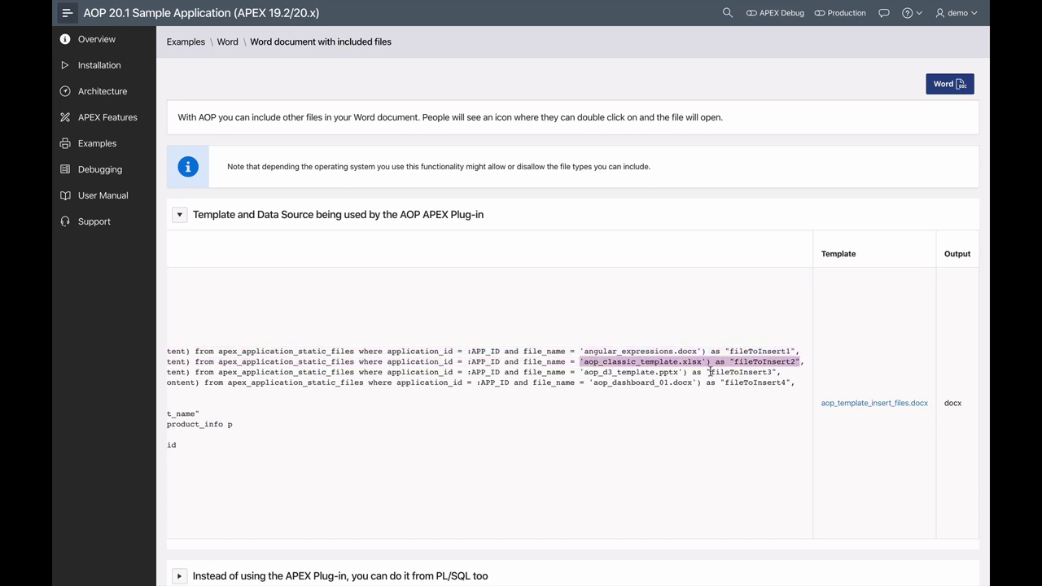
pyautogui.moveTo(579, 372); pyautogui.dragTo(794, 378)
pyautogui.click(706, 447)
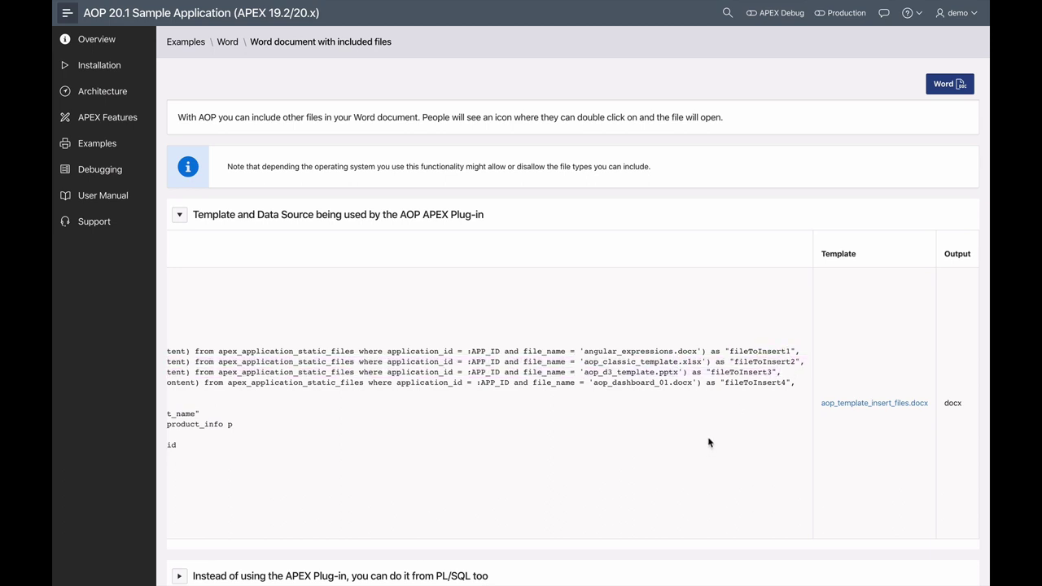
pyautogui.click(842, 407)
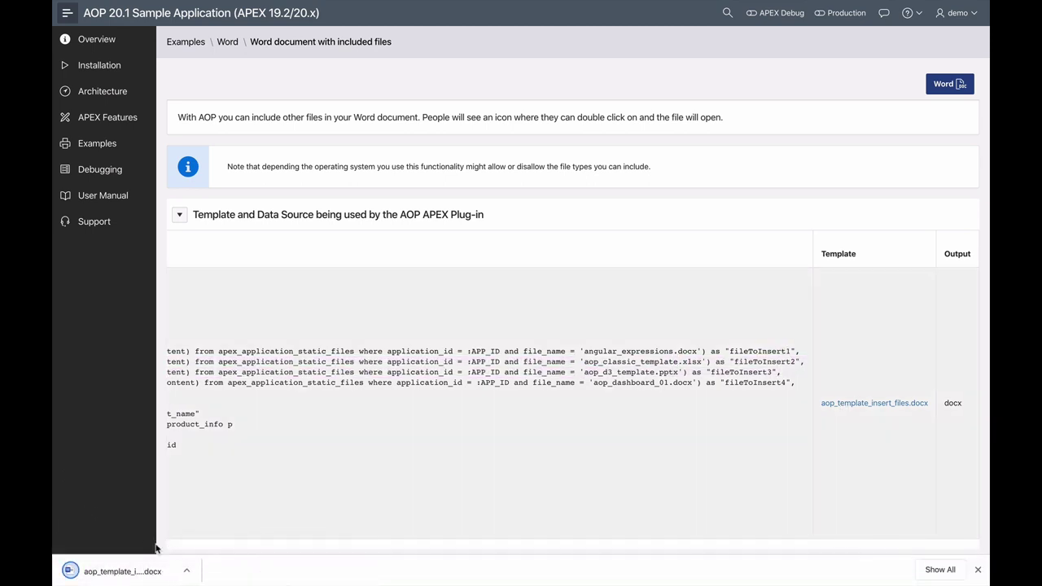
# Step: Open aop_template_insert_files.docx in Word and highlight the reference-files note with its four {?insert fileToInsert} tags
pyautogui.click(122, 571)
pyautogui.scroll(-5, 561, 348)
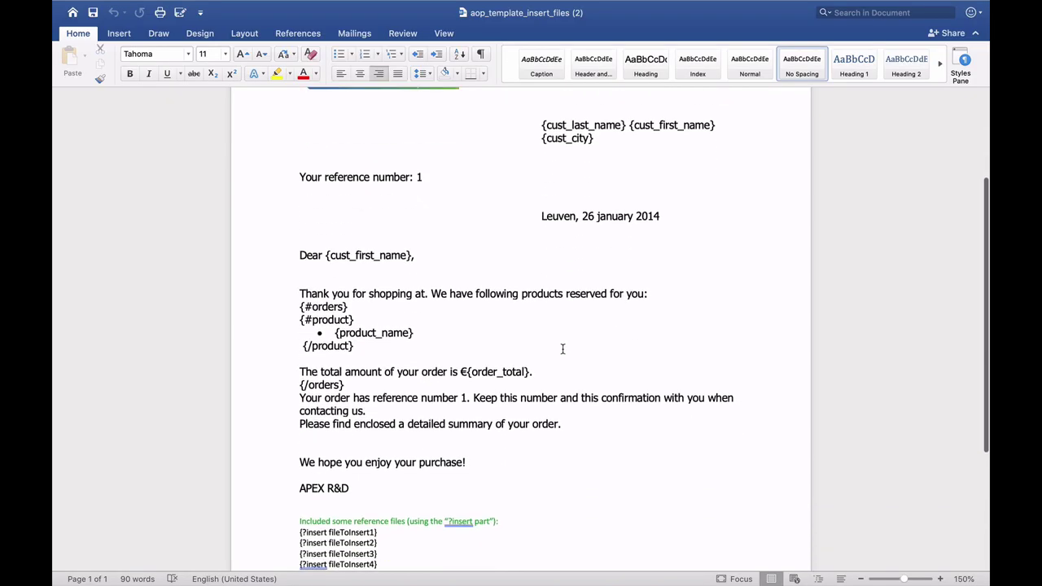
pyautogui.scroll(-2, 562, 349)
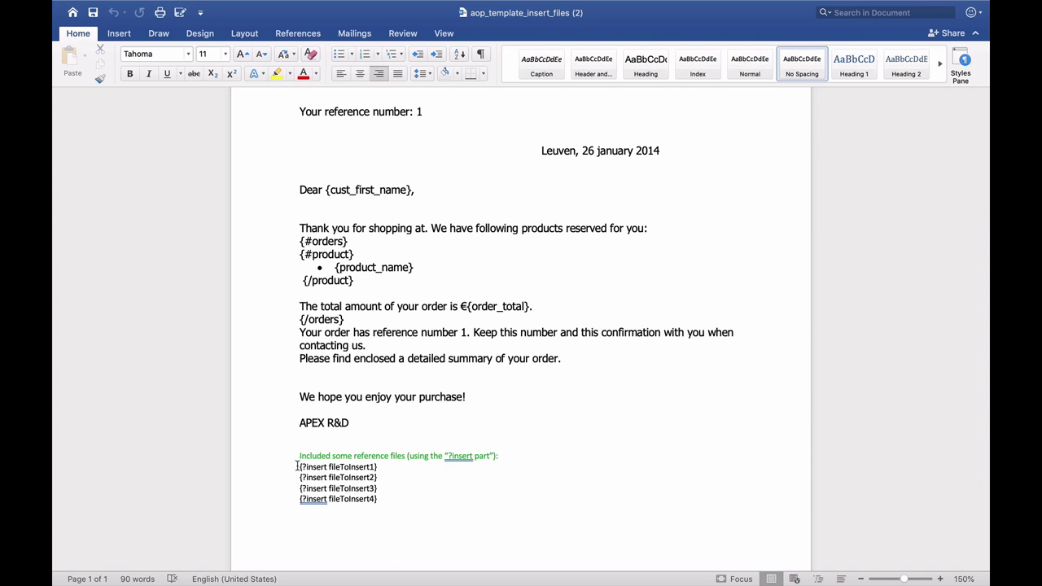
pyautogui.moveTo(298, 455); pyautogui.dragTo(444, 514)
pyautogui.click(445, 514)
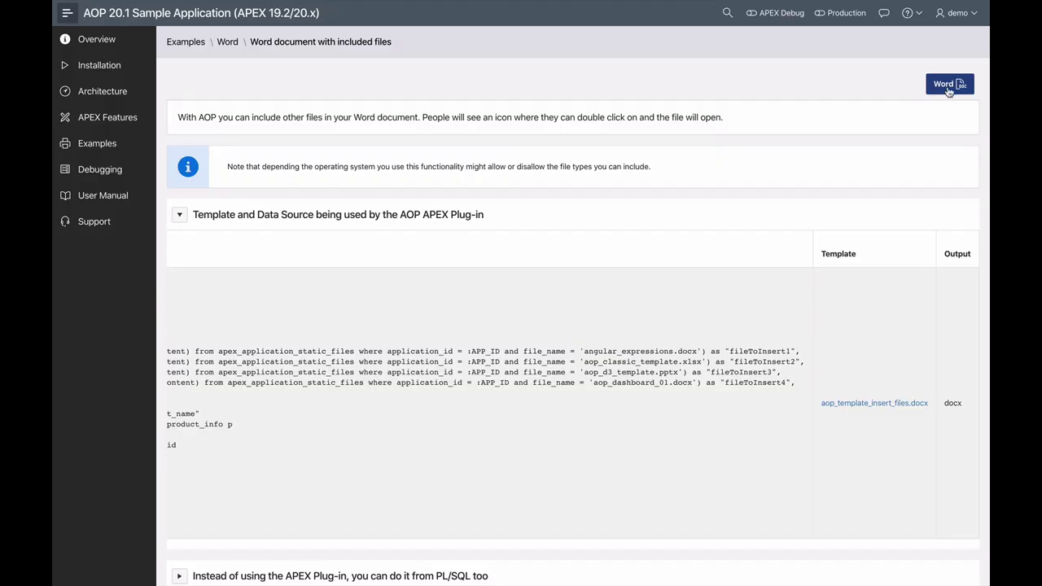
# Step: Generate the Word output and open the embedded Word file from its inserted file icons
pyautogui.click(949, 83)
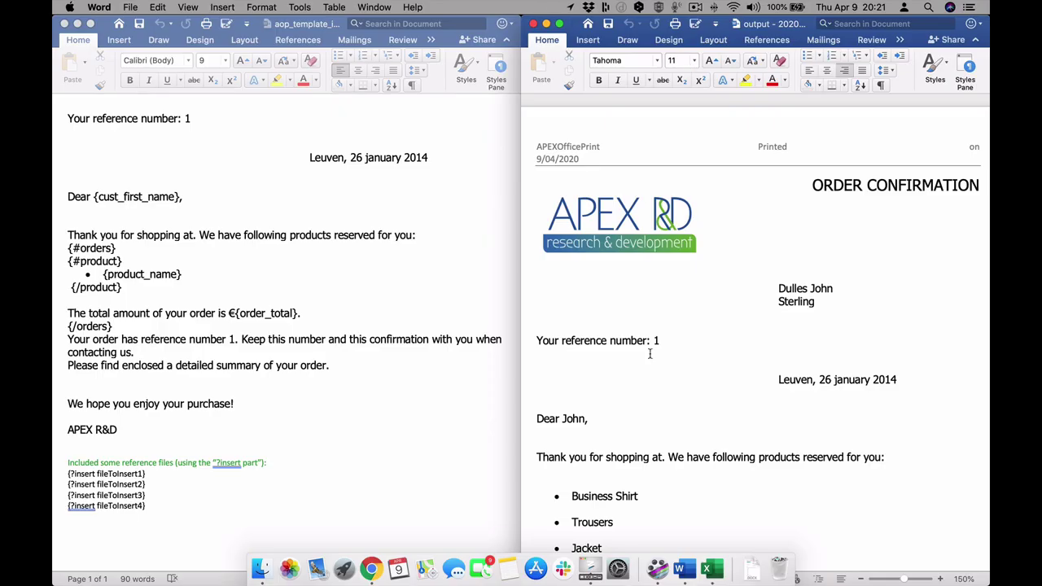
pyautogui.scroll(-12, 650, 353)
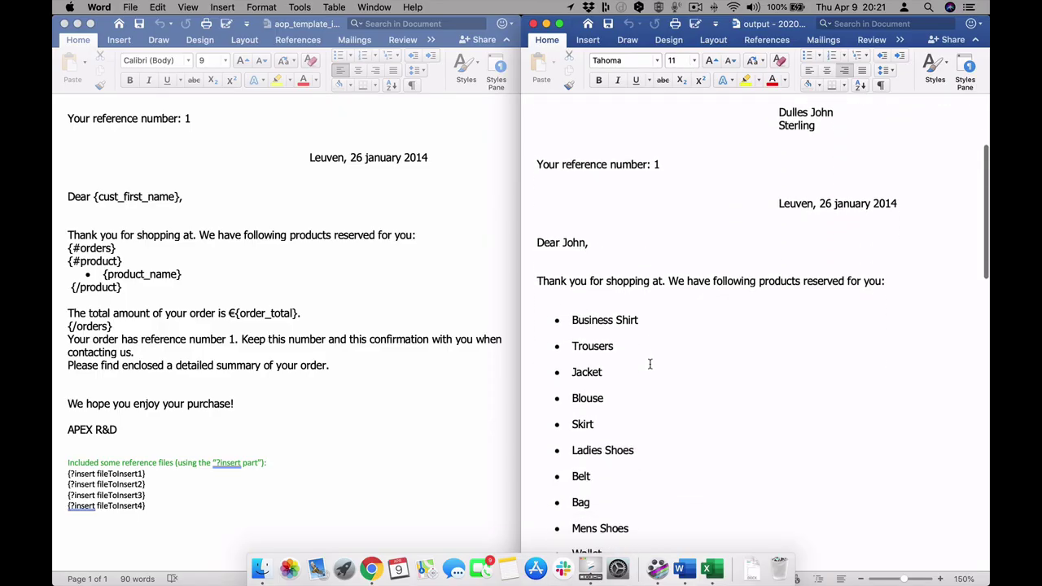
pyautogui.scroll(-10, 650, 364)
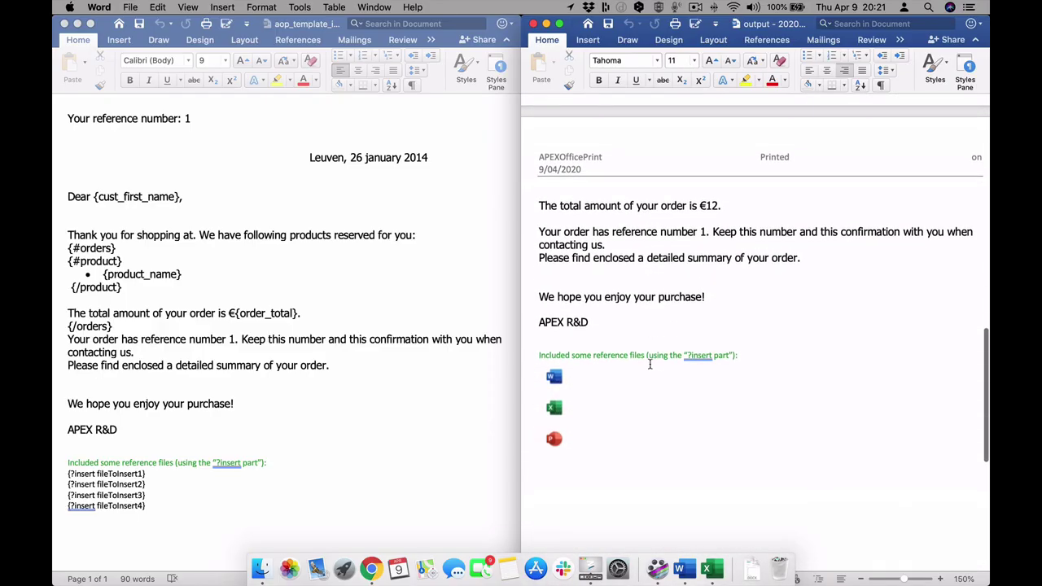
pyautogui.scroll(2, 649, 364)
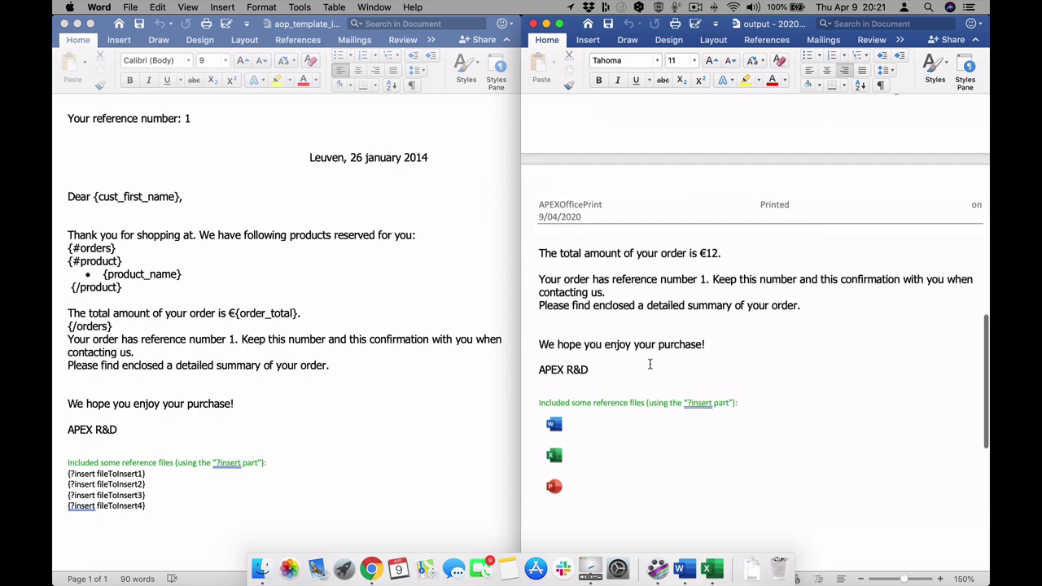
pyautogui.click(556, 424)
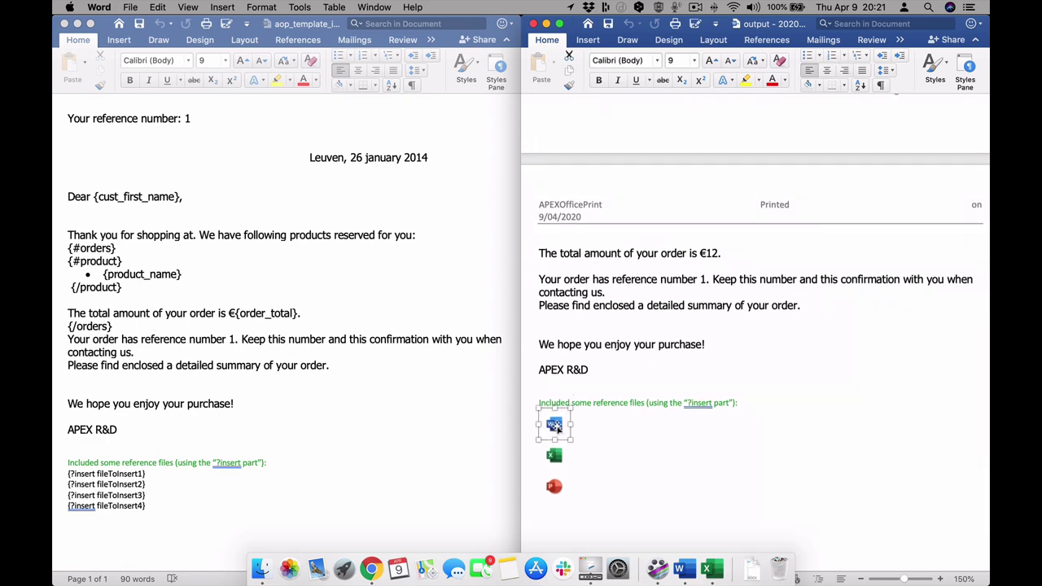
pyautogui.doubleClick(554, 425)
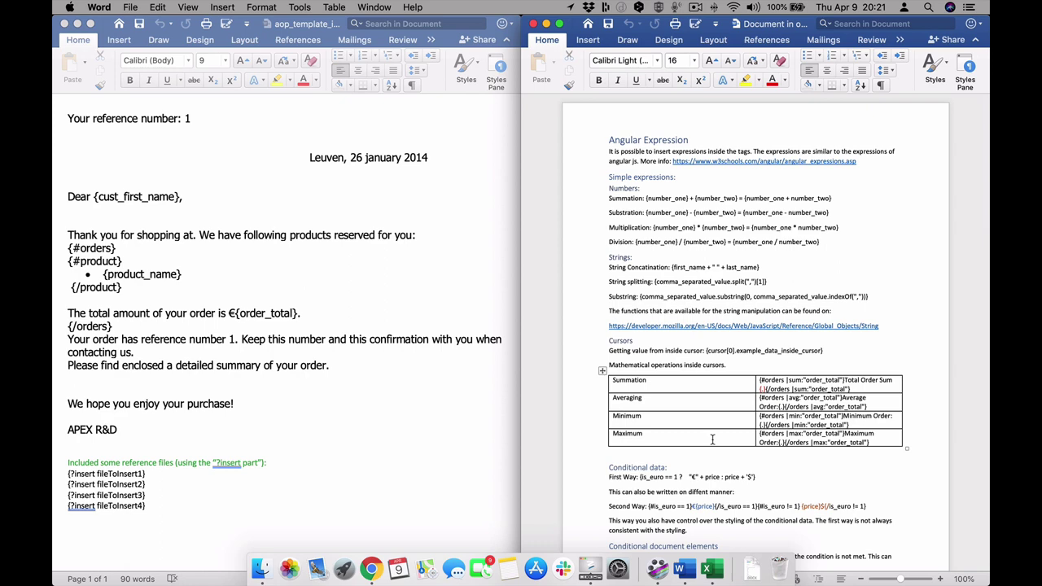
pyautogui.scroll(-5, 712, 440)
pyautogui.scroll(-5, 712, 440)
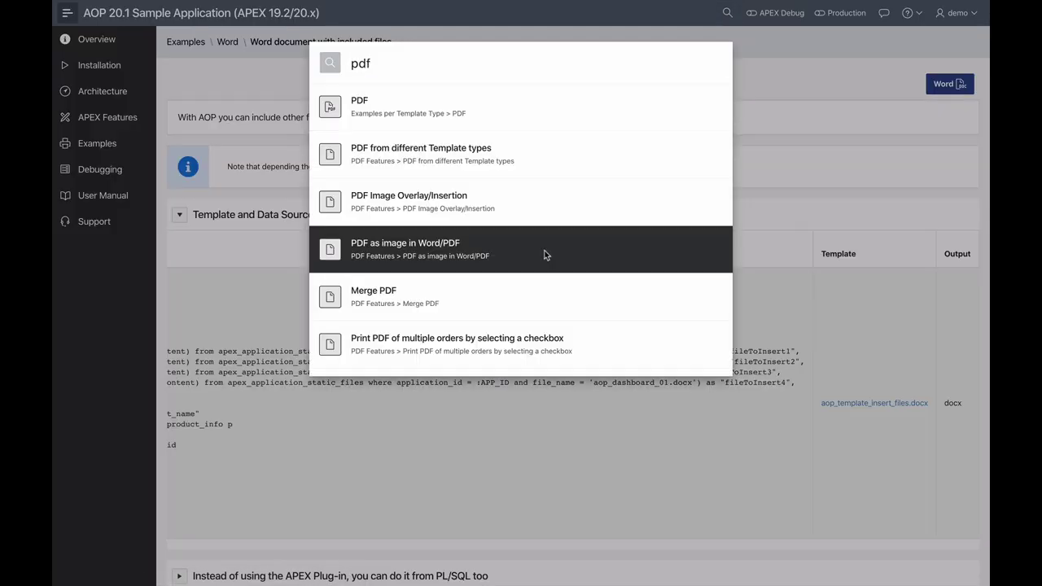
# Step: Open the PDF as Image in Word/PDF example, show its template and data source, and download aop_image.docx
pyautogui.click(543, 253)
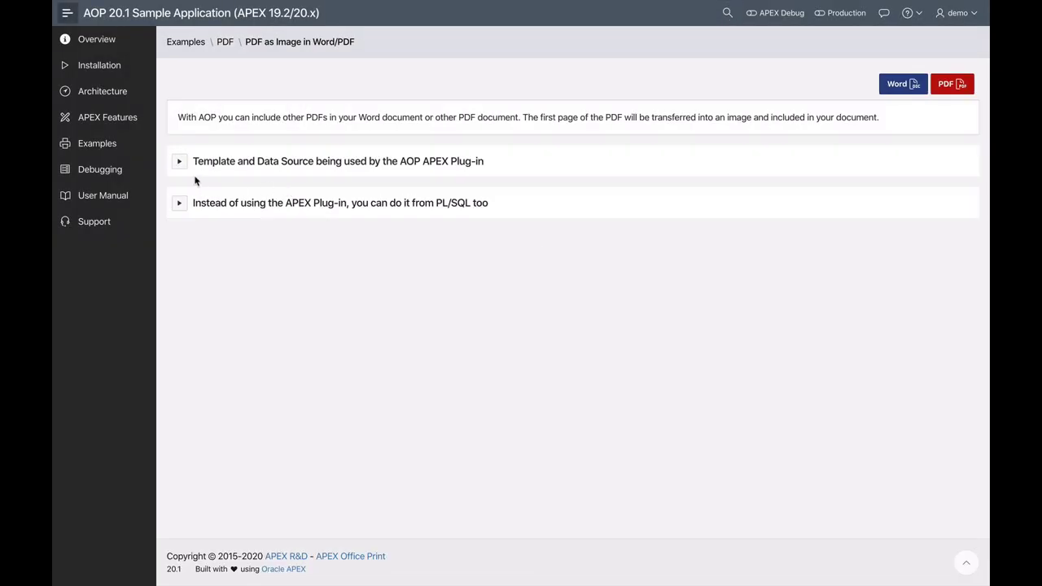
pyautogui.click(178, 164)
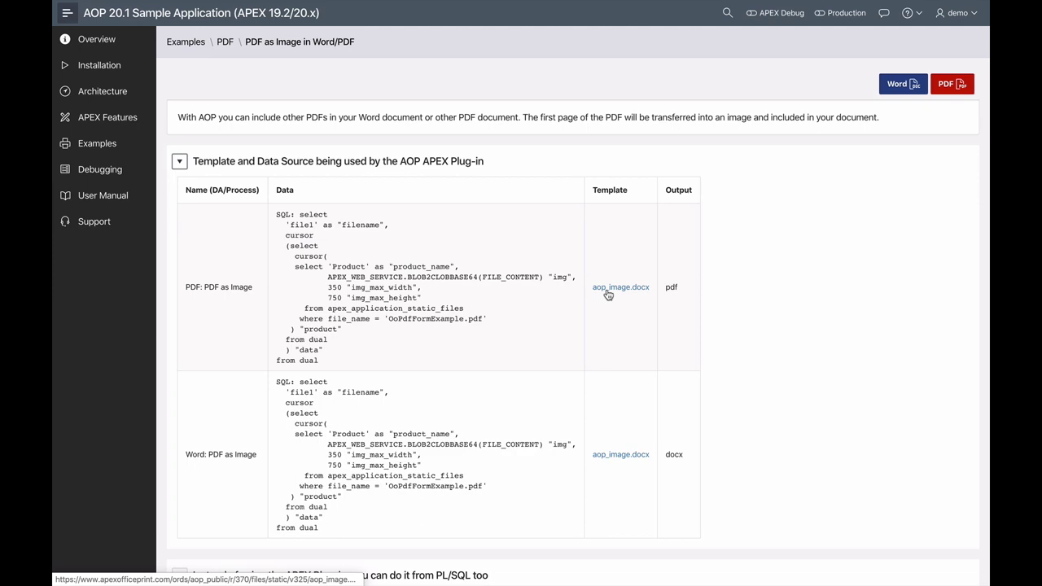
pyautogui.click(607, 295)
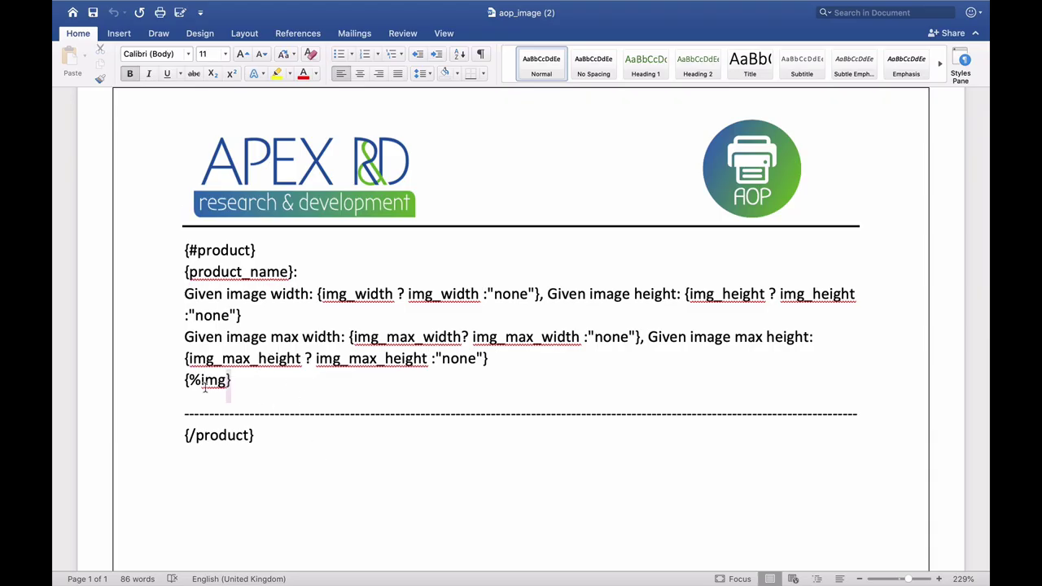
# Step: Inspect the template's {%img} tag, then scroll the output to the PDF's first page rendered as an image
pyautogui.click(148, 391)
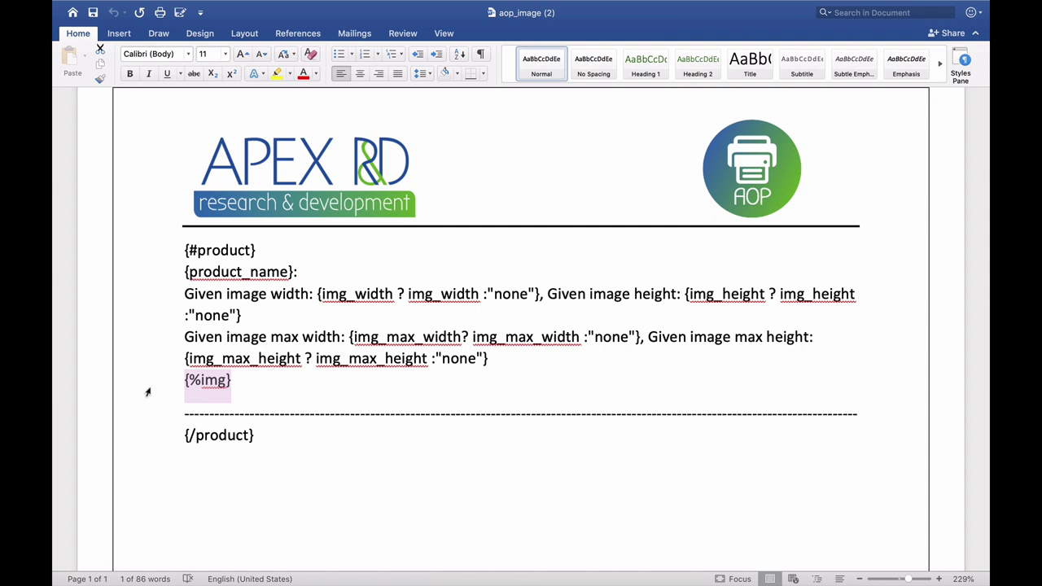
pyautogui.click(461, 444)
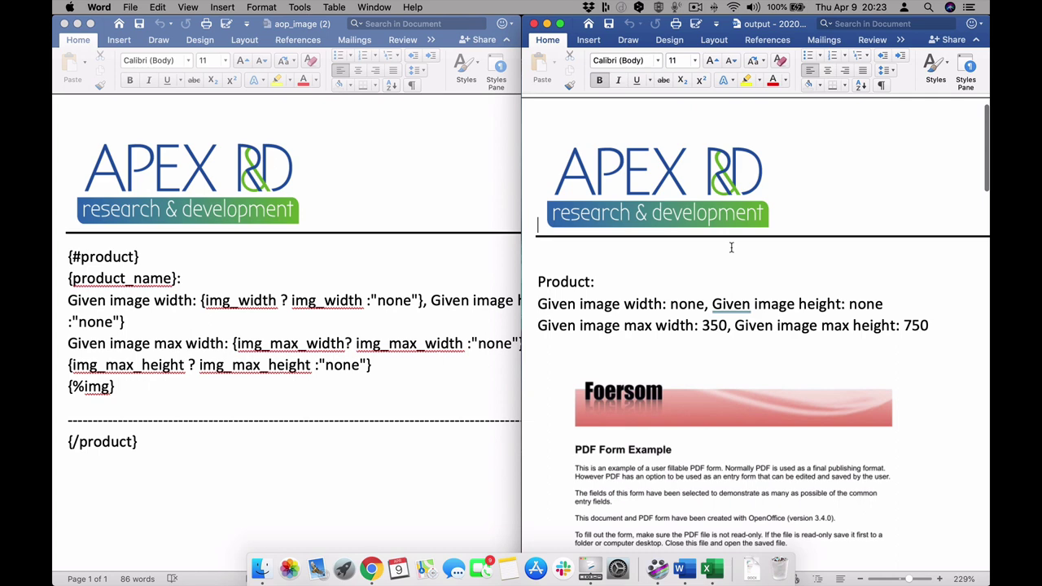
pyautogui.scroll(-4, 731, 249)
pyautogui.scroll(-5, 731, 249)
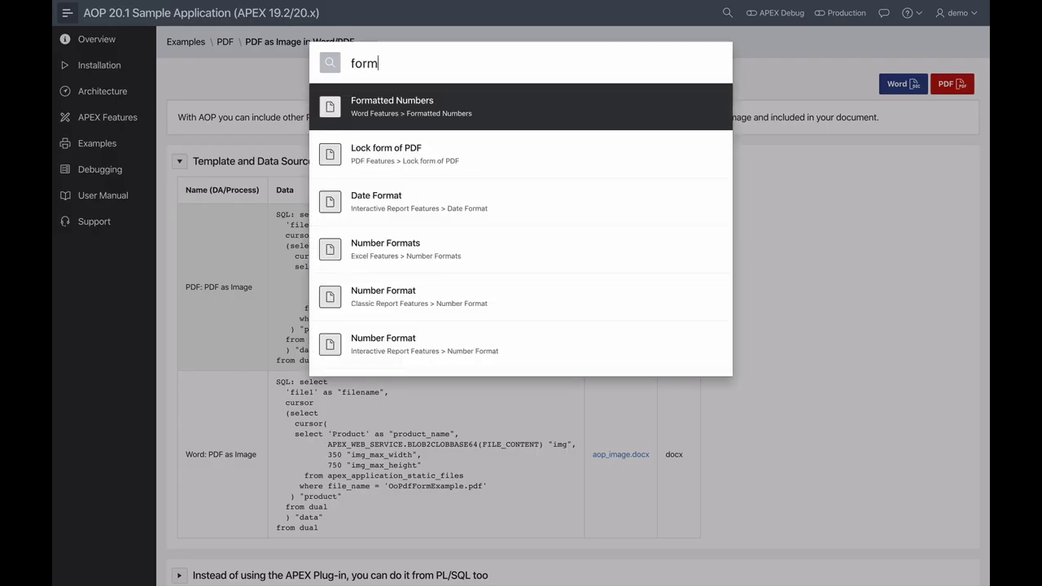
# Step: Search 'formula', open Use of Dynamic Formulas, show its SQL data source, and open formula.xlsx
pyautogui.write('ula')
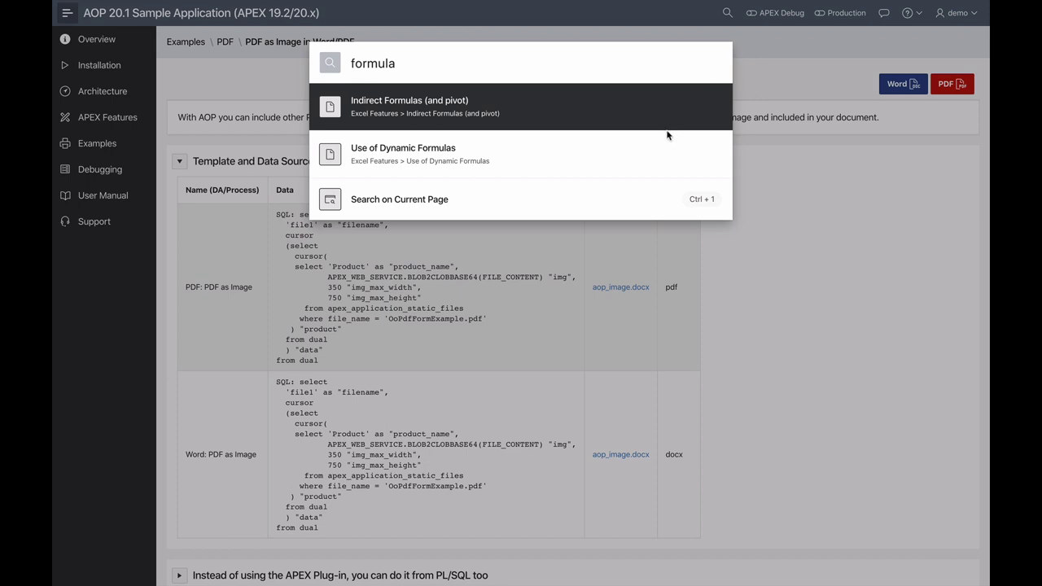
pyautogui.click(661, 148)
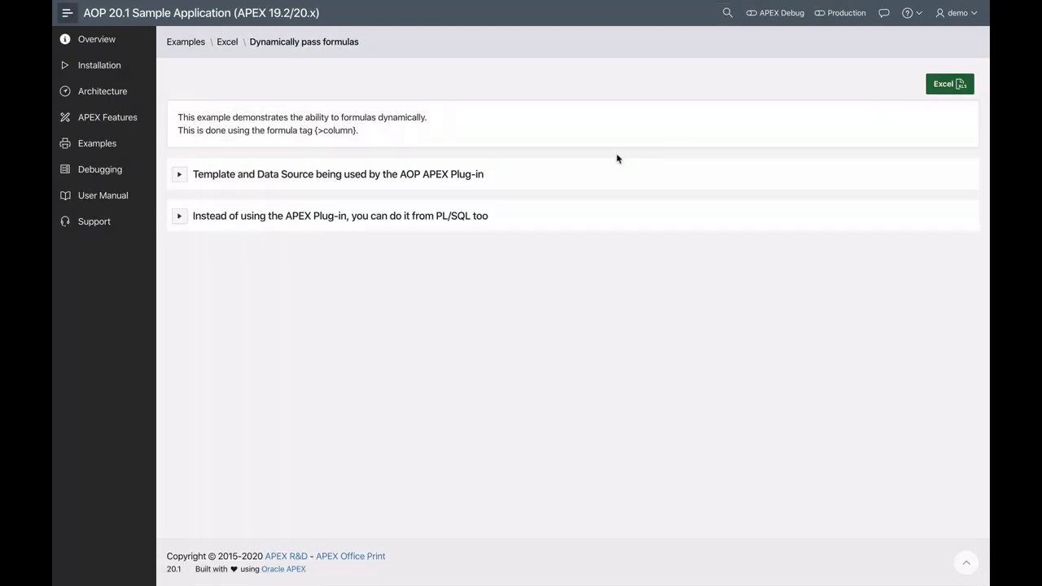
pyautogui.click(178, 178)
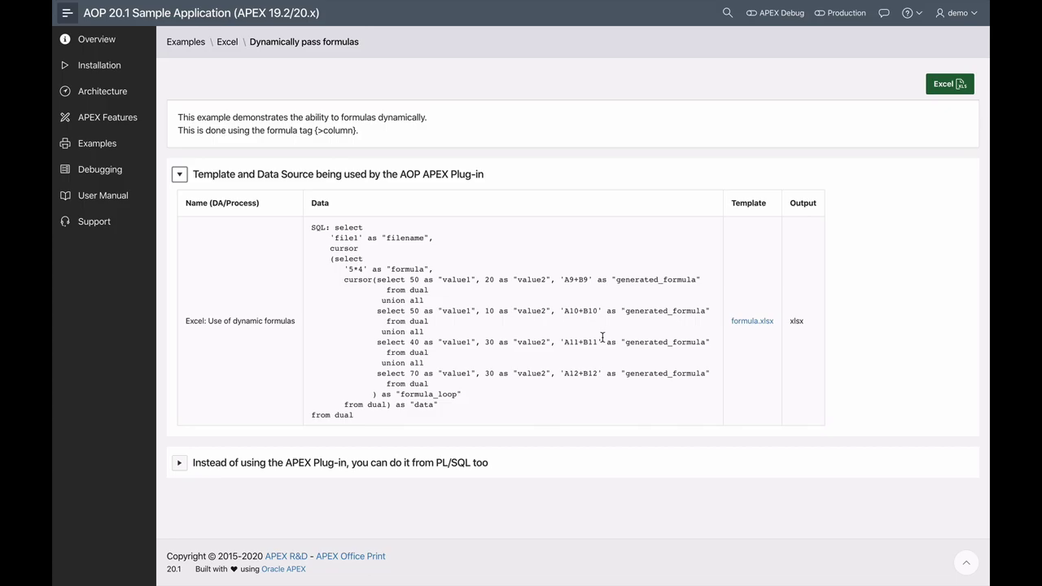
pyautogui.click(444, 267)
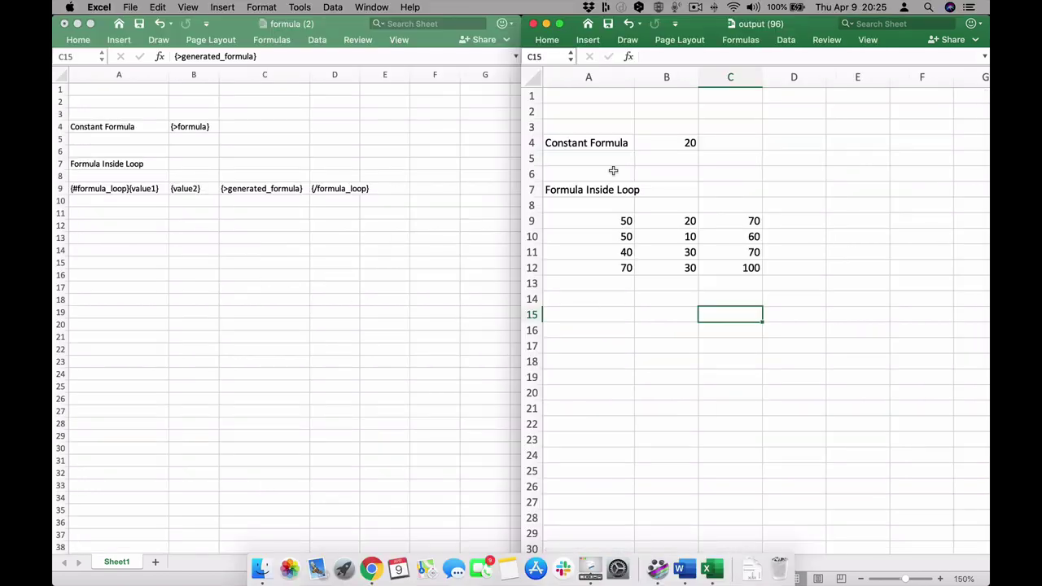
# Step: Check that output cell C9's total of 70 comes from the formula =A9+B9
pyautogui.click(730, 221)
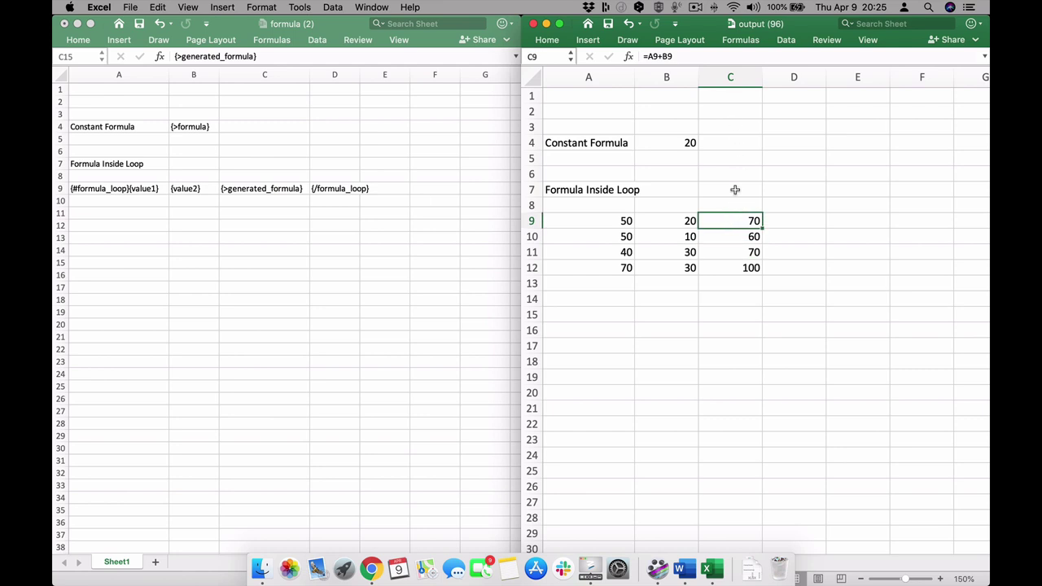
pyautogui.click(661, 57)
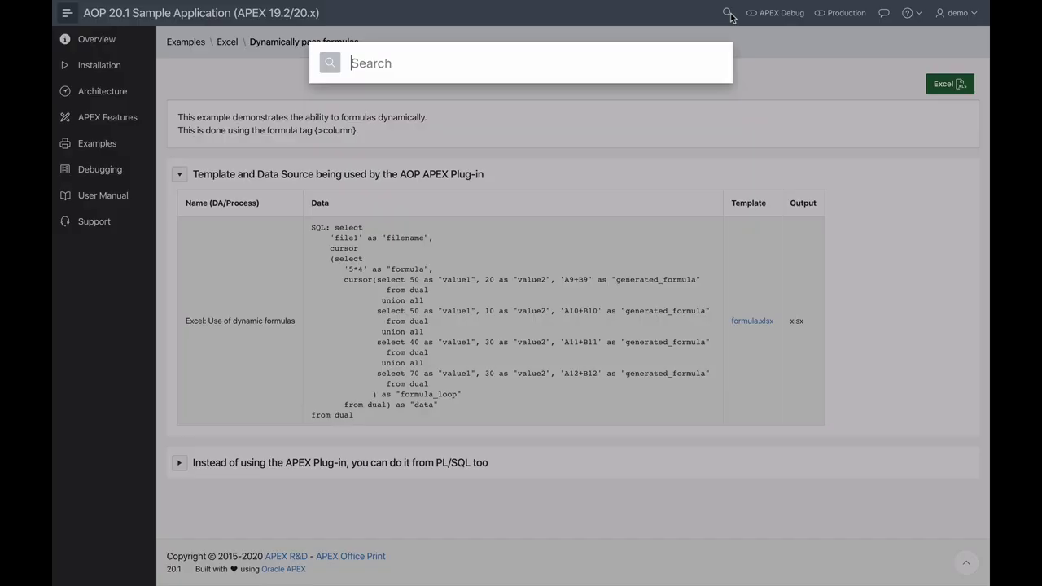
# Step: Find 'sql arr', open SQL Array as data source in Page Designer, and select its Execute PL/SQL Code action
pyautogui.write('sql arr')
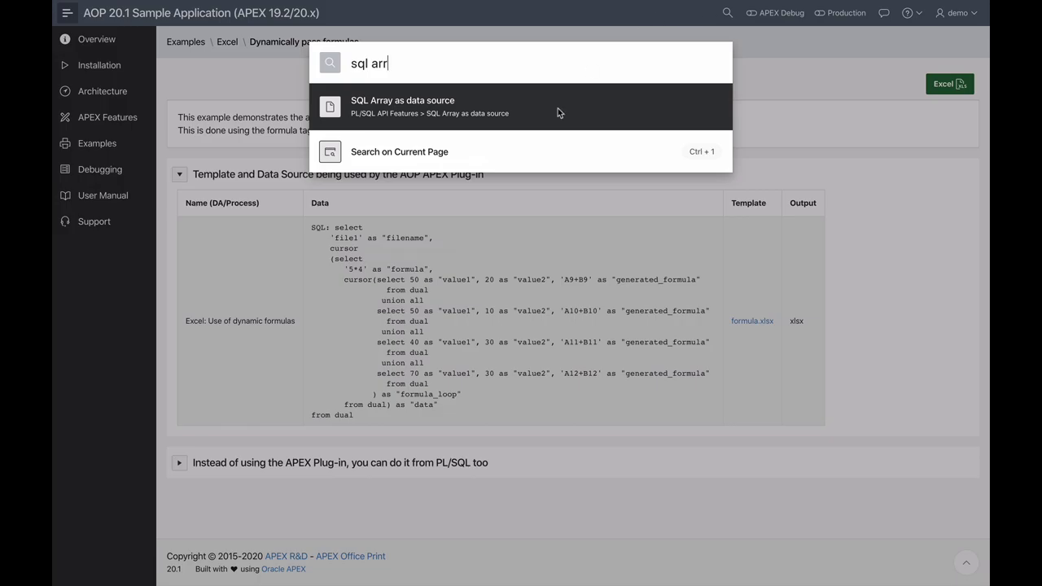
pyautogui.click(557, 109)
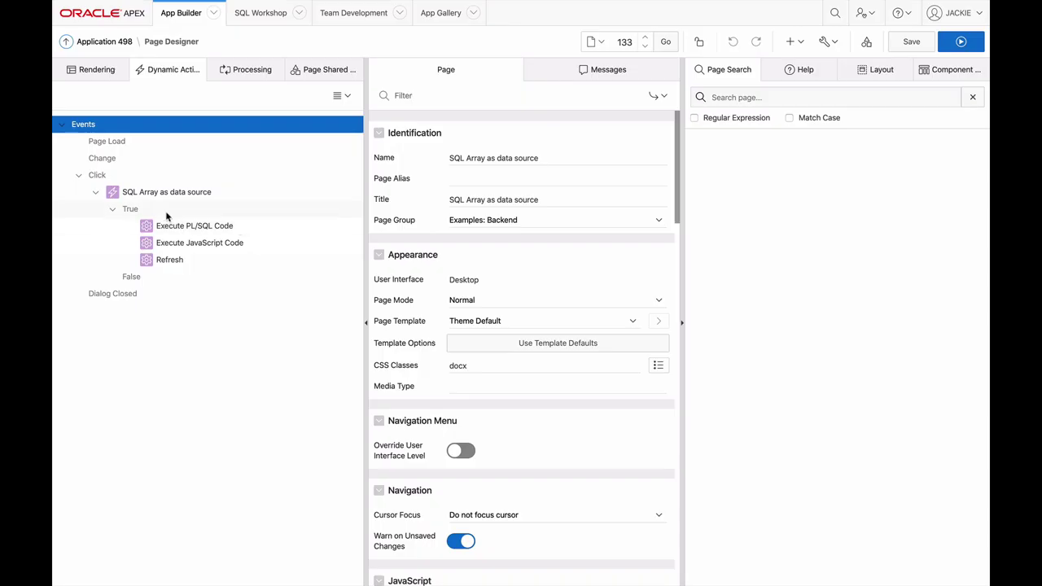
pyautogui.click(171, 198)
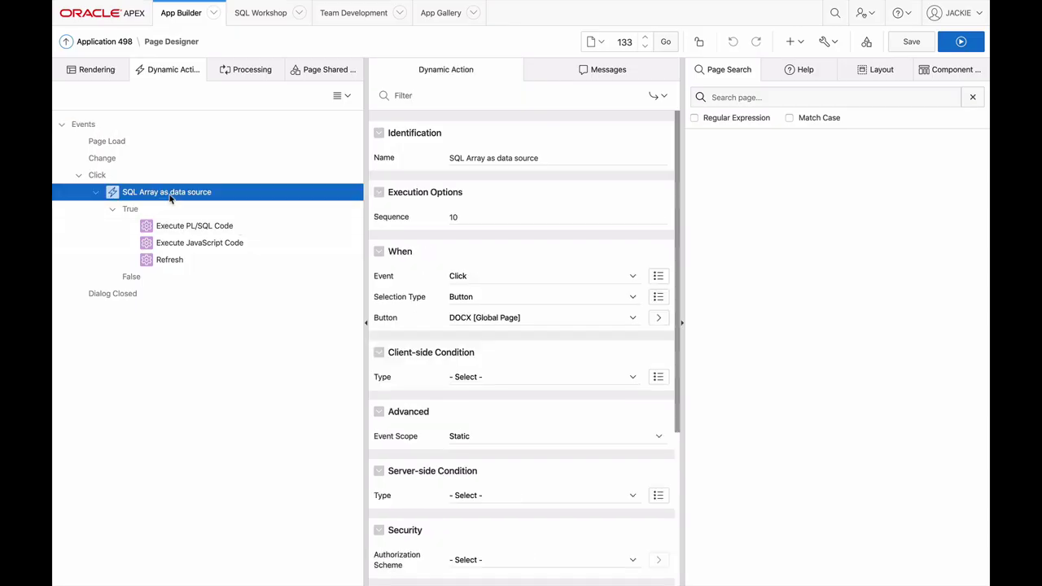
pyautogui.click(209, 230)
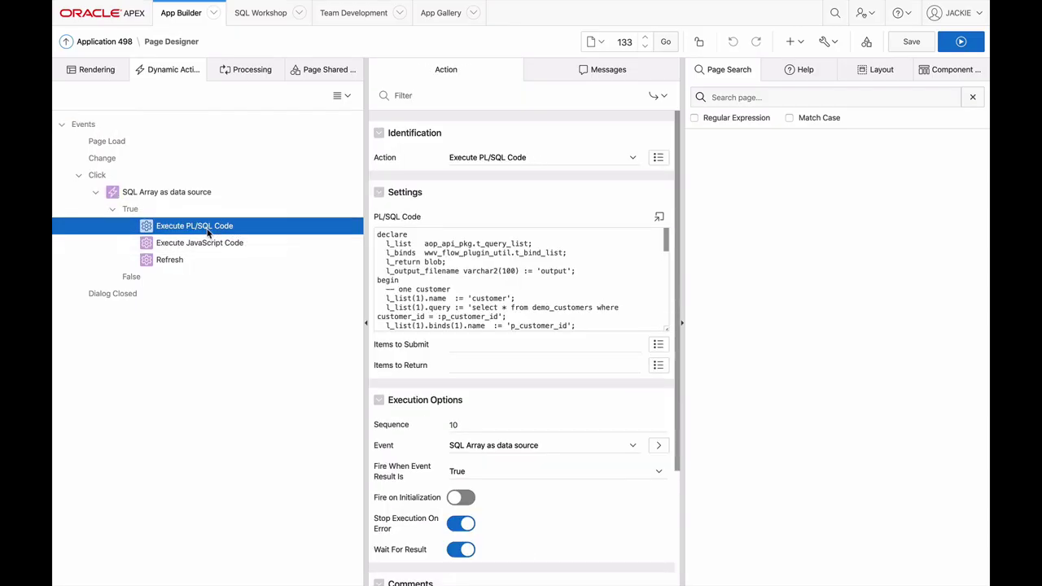
# Step: In the full code editor, review the customer, orders and show-all-products query blocks
pyautogui.click(659, 217)
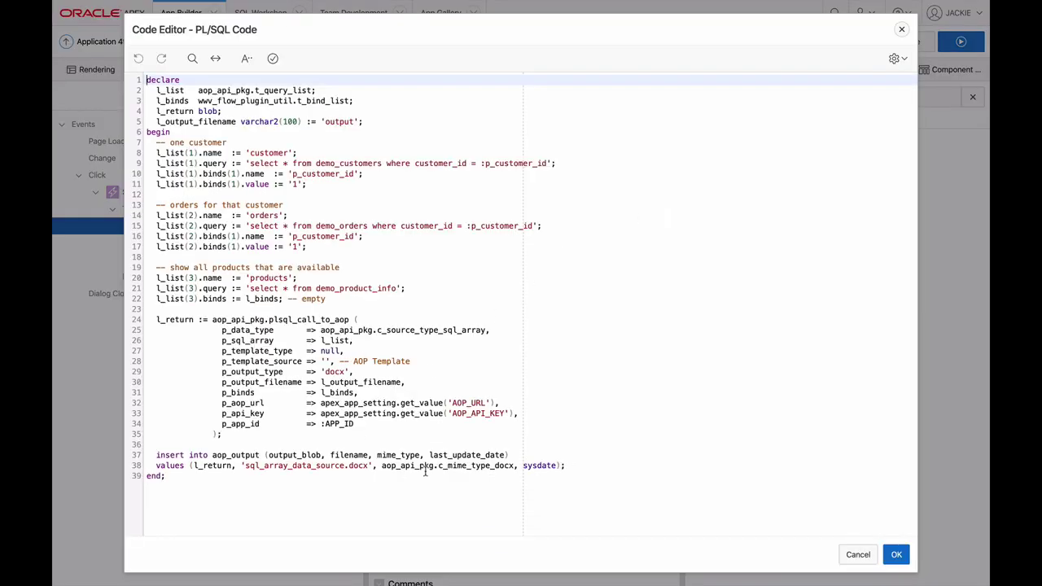
pyautogui.moveTo(155, 142); pyautogui.dragTo(328, 184)
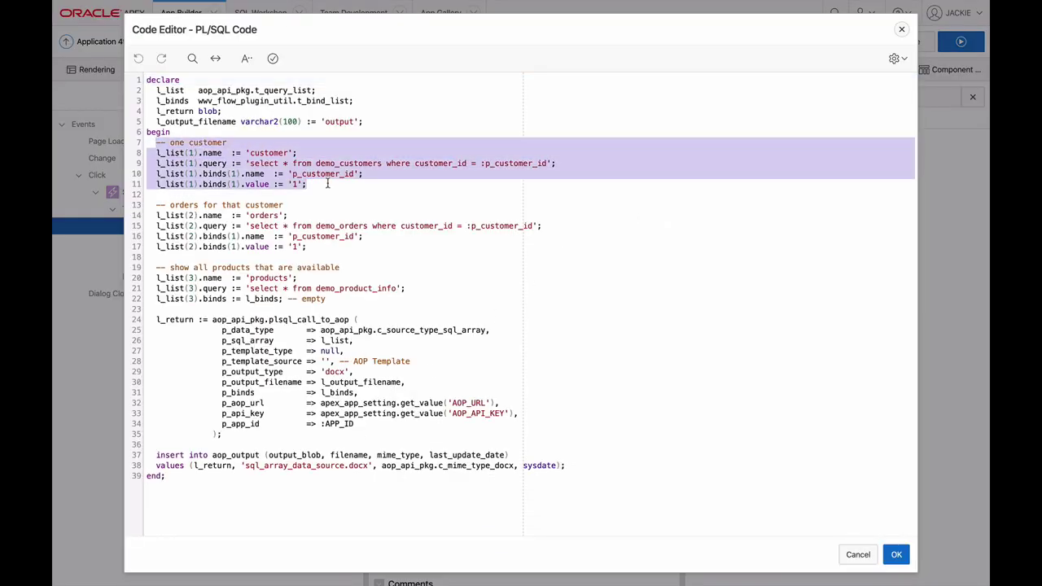
pyautogui.moveTo(152, 206); pyautogui.dragTo(311, 246)
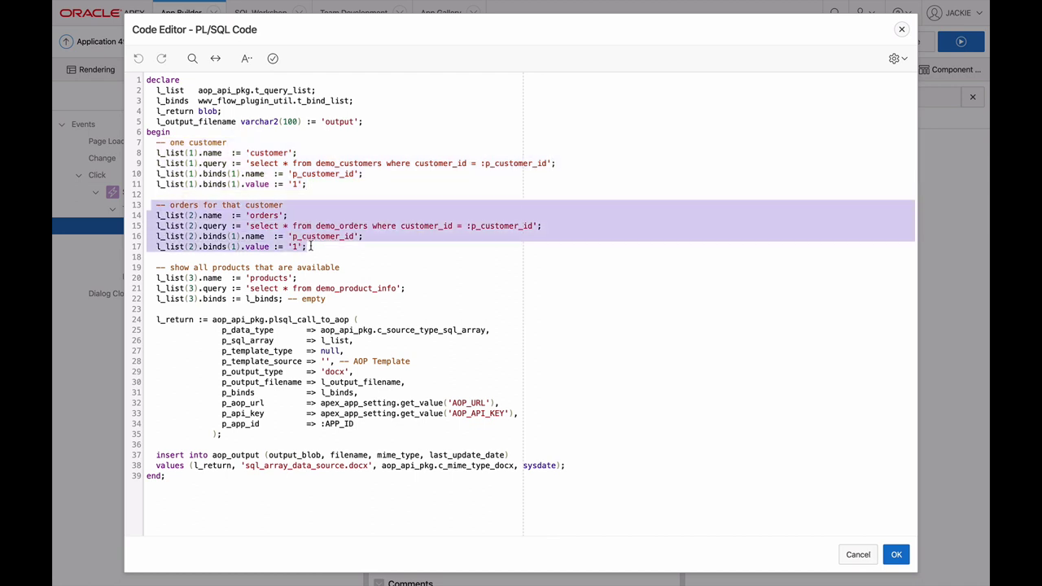
pyautogui.moveTo(146, 267); pyautogui.dragTo(361, 300)
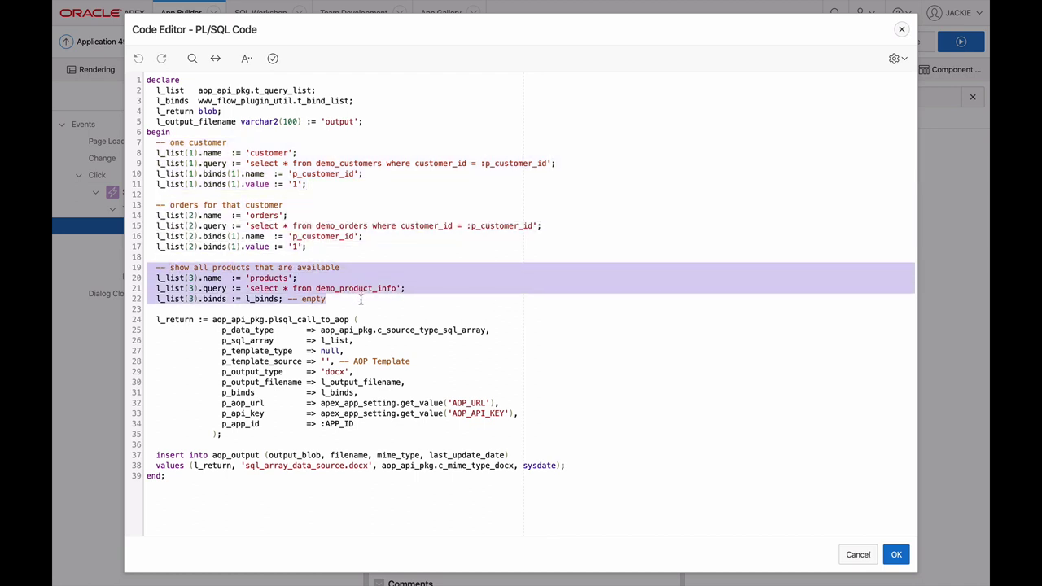
pyautogui.click(402, 519)
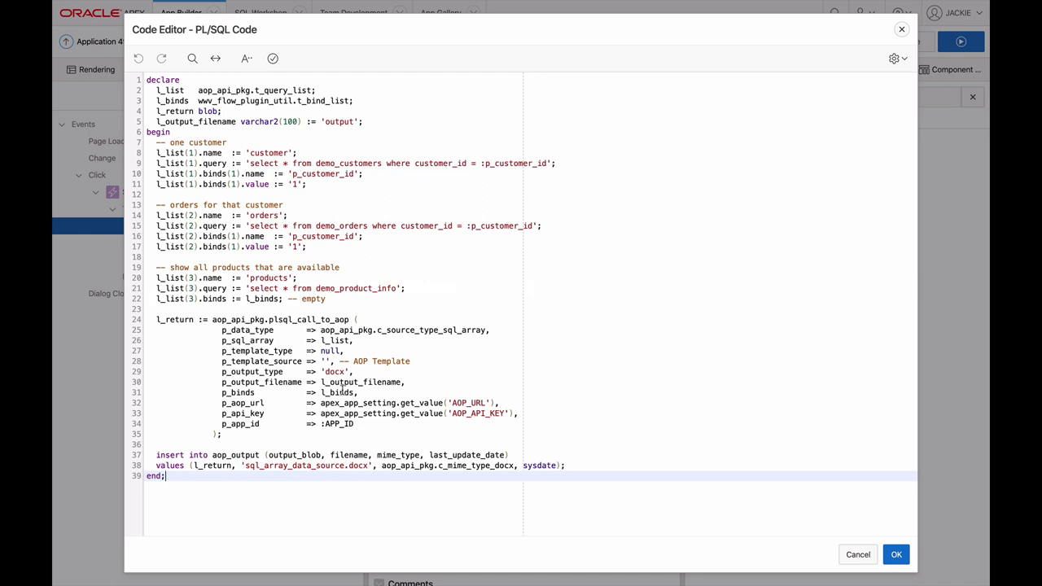
# Step: Highlight the SQL array source type and l_list arguments, then close the editor unchanged
pyautogui.moveTo(321, 330); pyautogui.dragTo(498, 329)
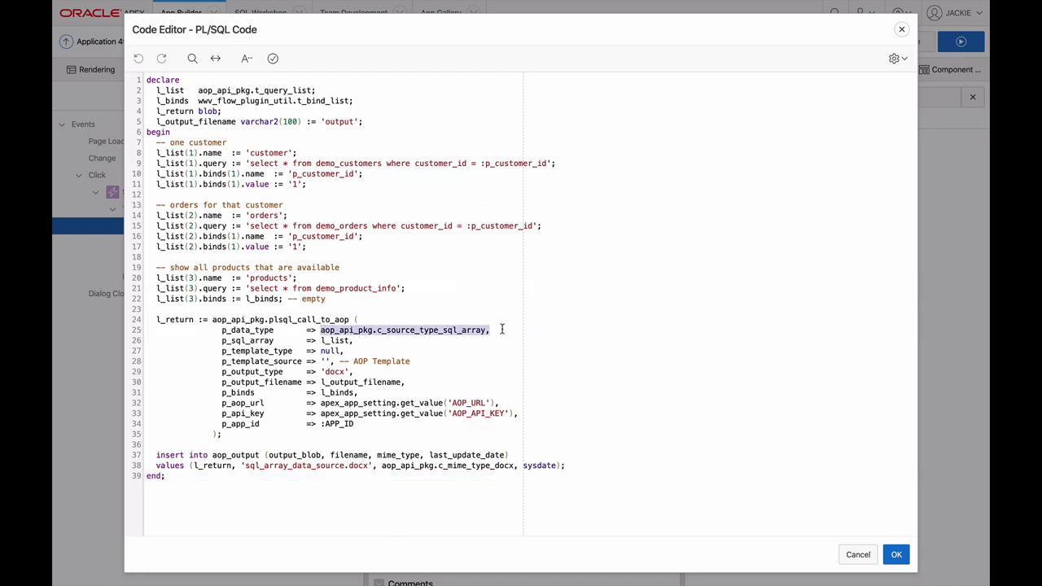
pyautogui.moveTo(320, 341); pyautogui.dragTo(381, 340)
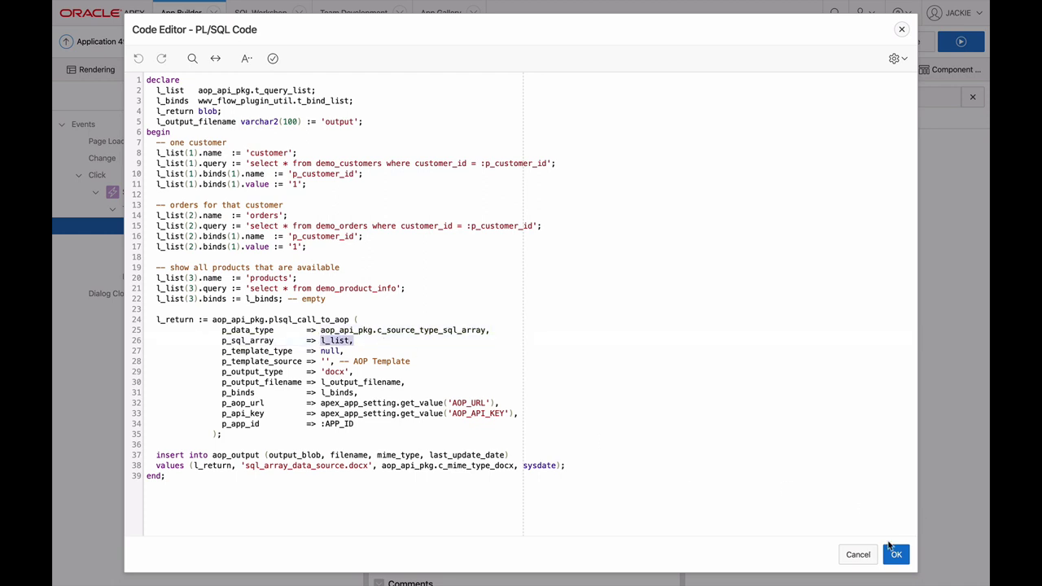
pyautogui.click(897, 555)
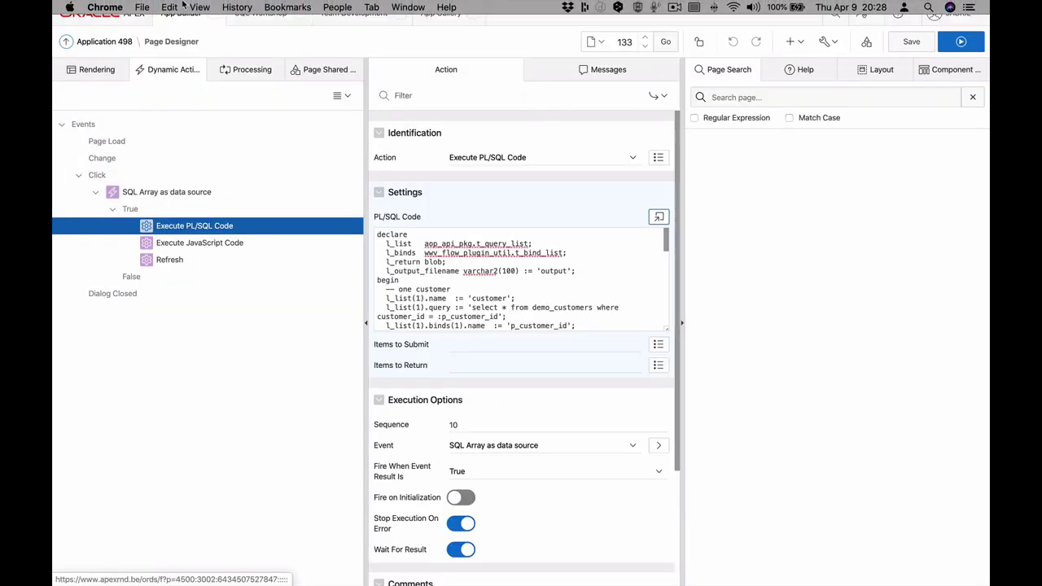
# Step: Highlight the {#customer} and {#orders} tag blocks in the Word template
pyautogui.hotkey('ctrl', 'Tab')
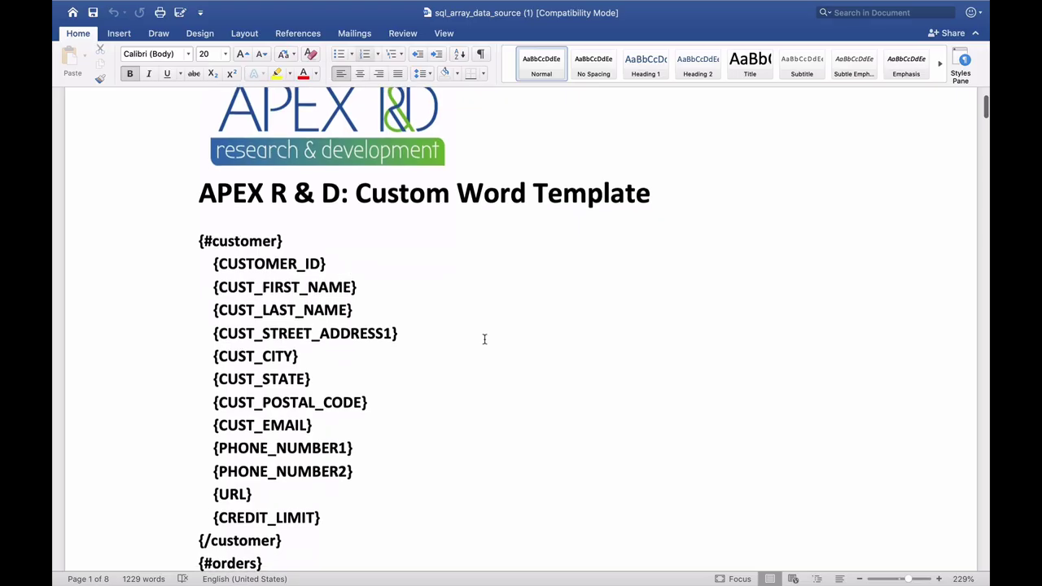
pyautogui.scroll(-1, 486, 340)
pyautogui.moveTo(321, 498); pyautogui.dragTo(161, 202)
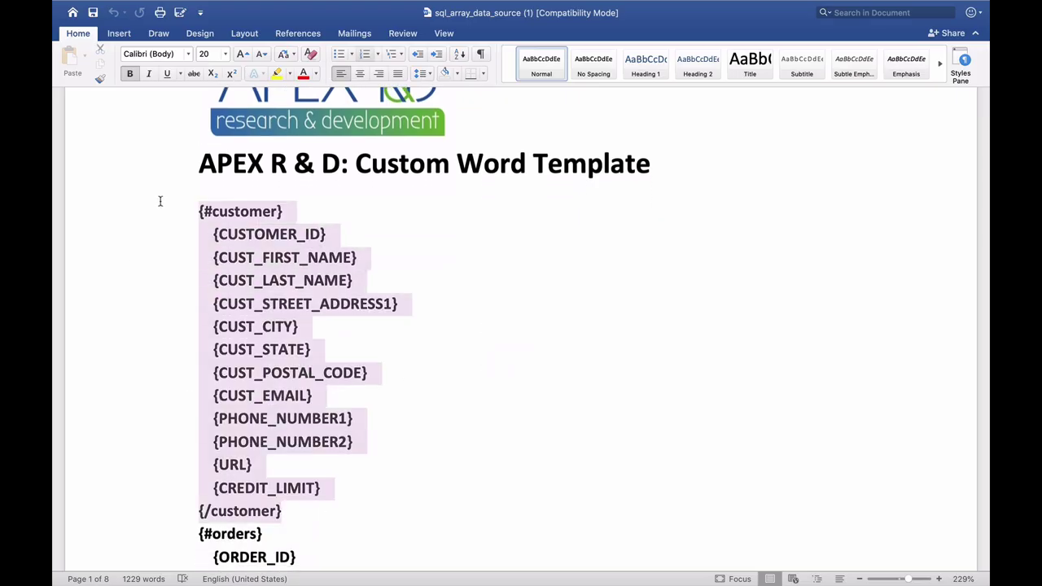
pyautogui.scroll(-10, 412, 415)
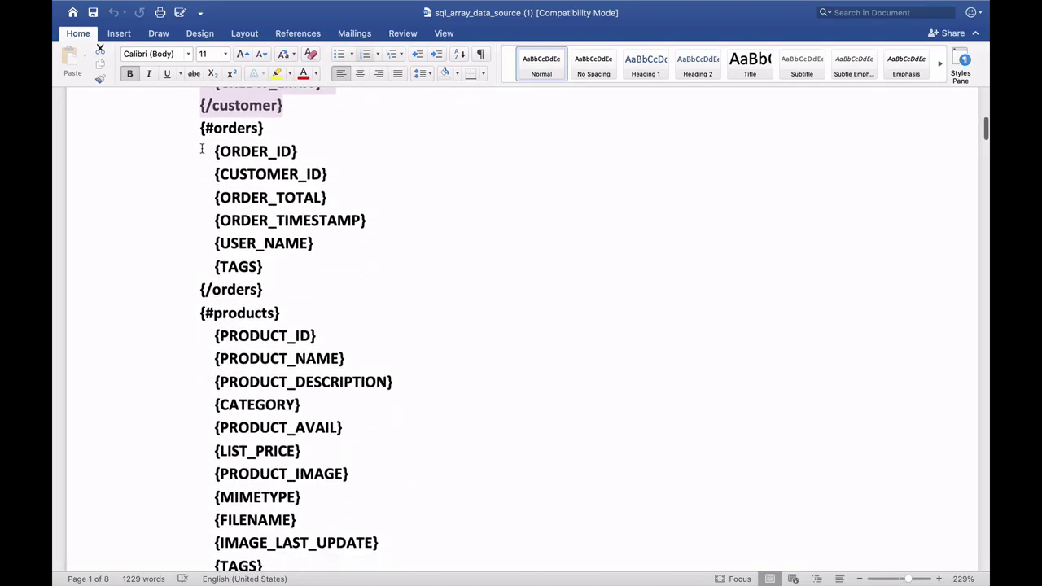
pyautogui.moveTo(201, 128); pyautogui.dragTo(267, 293)
pyautogui.click(348, 287)
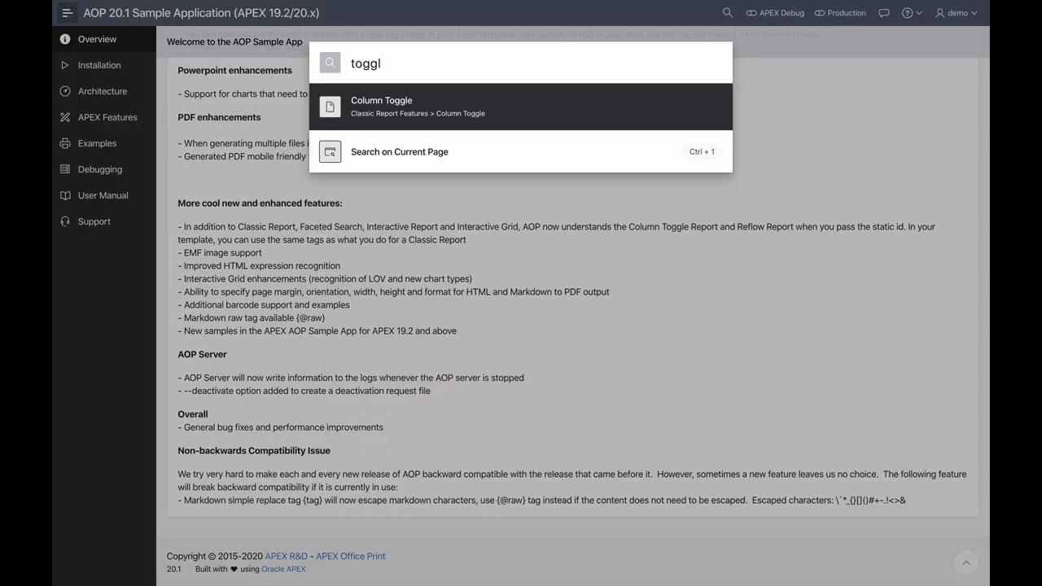
# Step: Print the Column Toggle Report to Word, then print and download the Reflow Report as Word
pyautogui.click(549, 115)
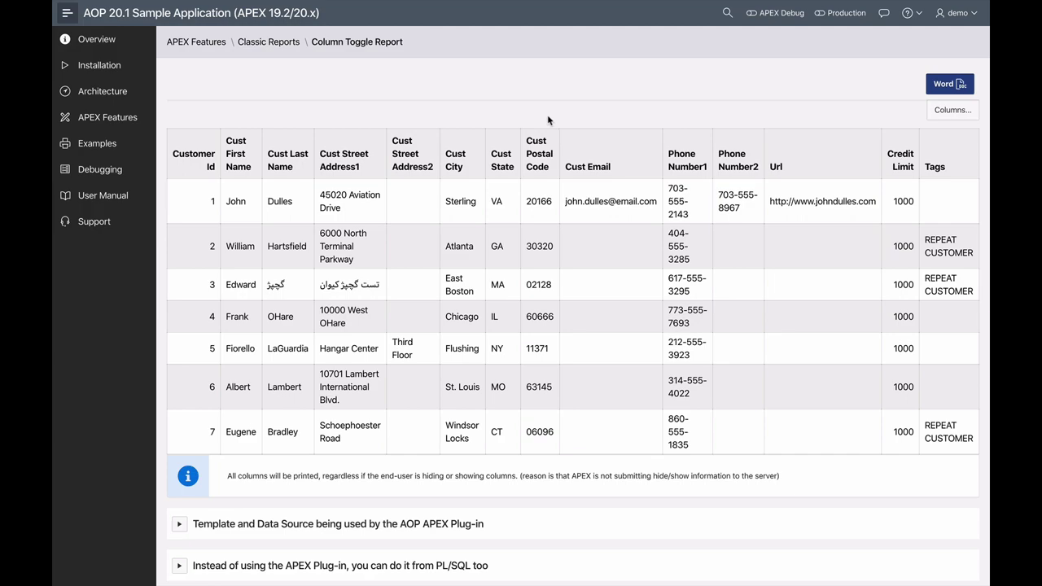
pyautogui.click(949, 84)
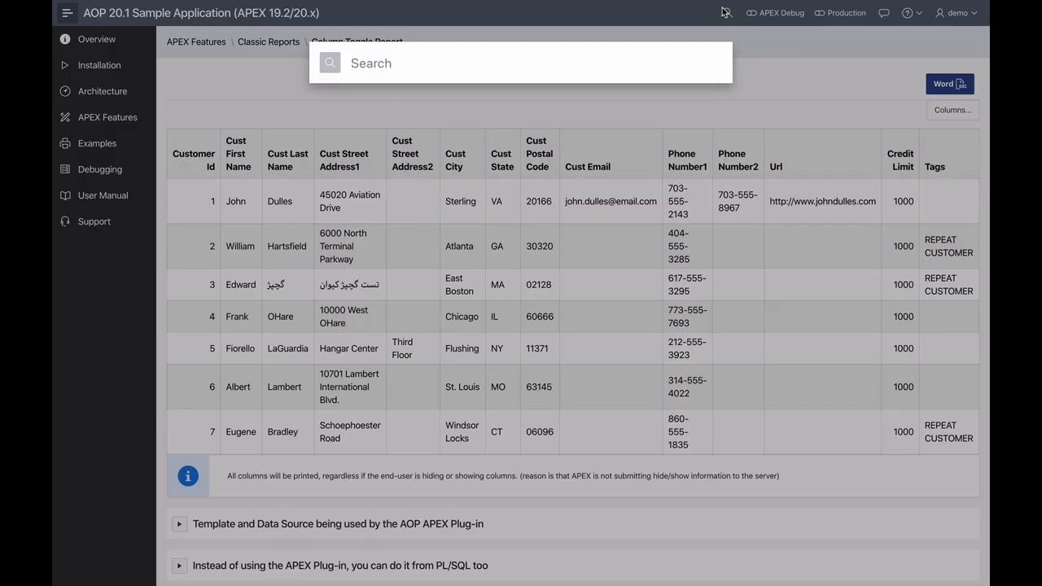
pyautogui.write('reflow')
pyautogui.press('Return')
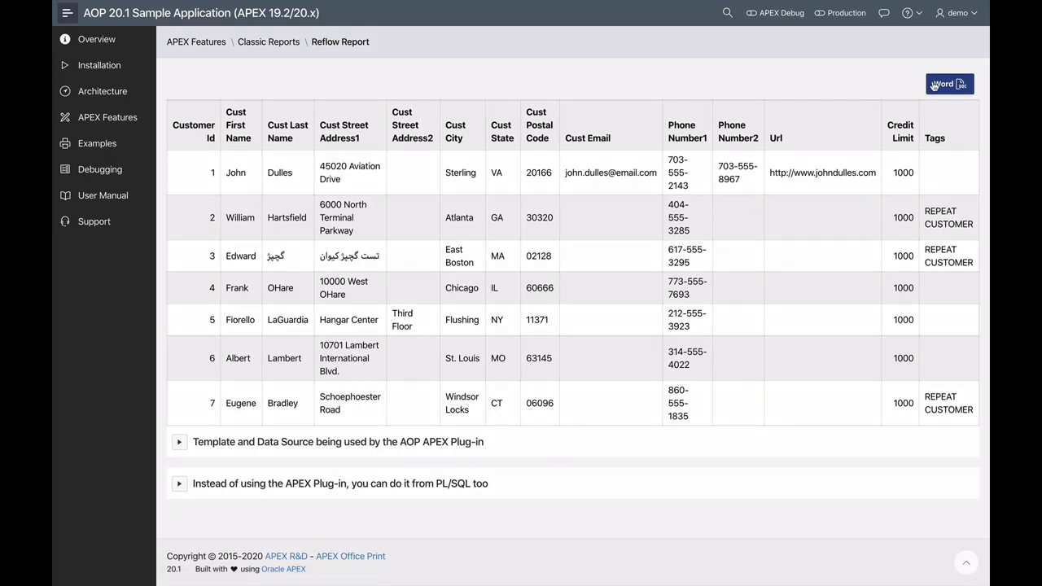
pyautogui.click(944, 85)
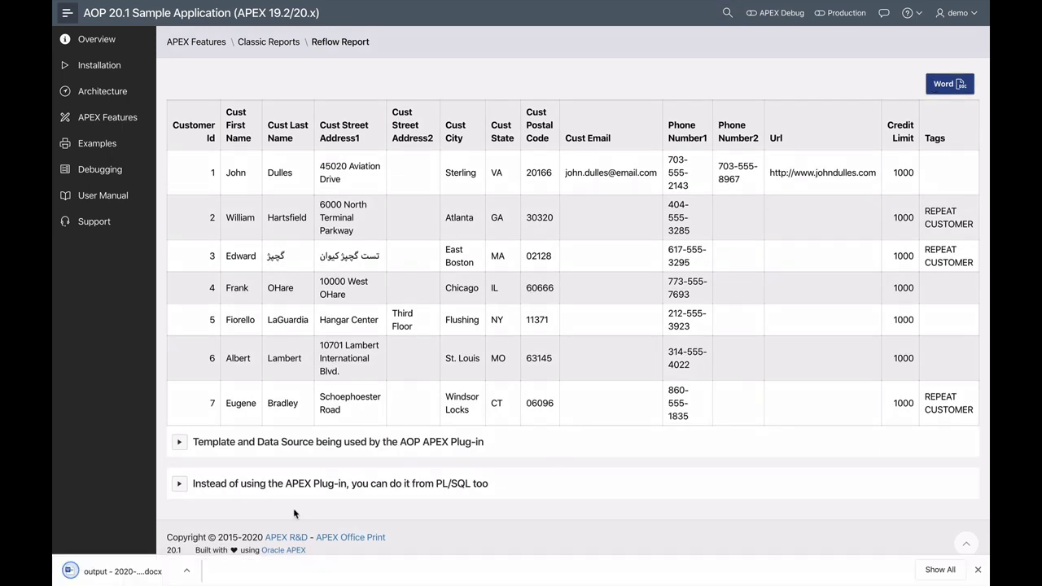
pyautogui.click(114, 570)
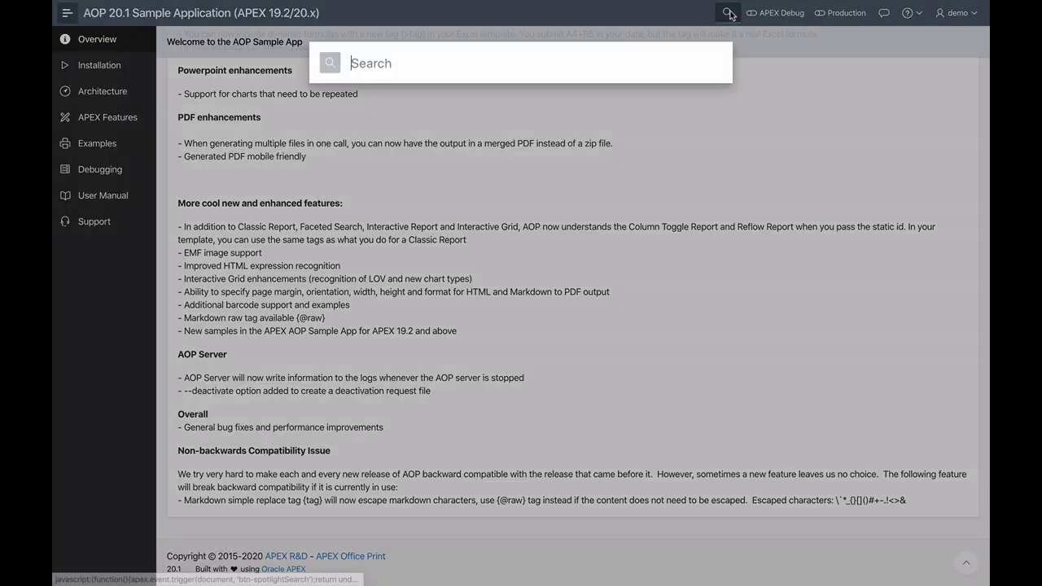
# Step: Open the QR, Data Matrix & Barcodes example and render a GS1 DataBar Limited barcode
pyautogui.write('barcod')
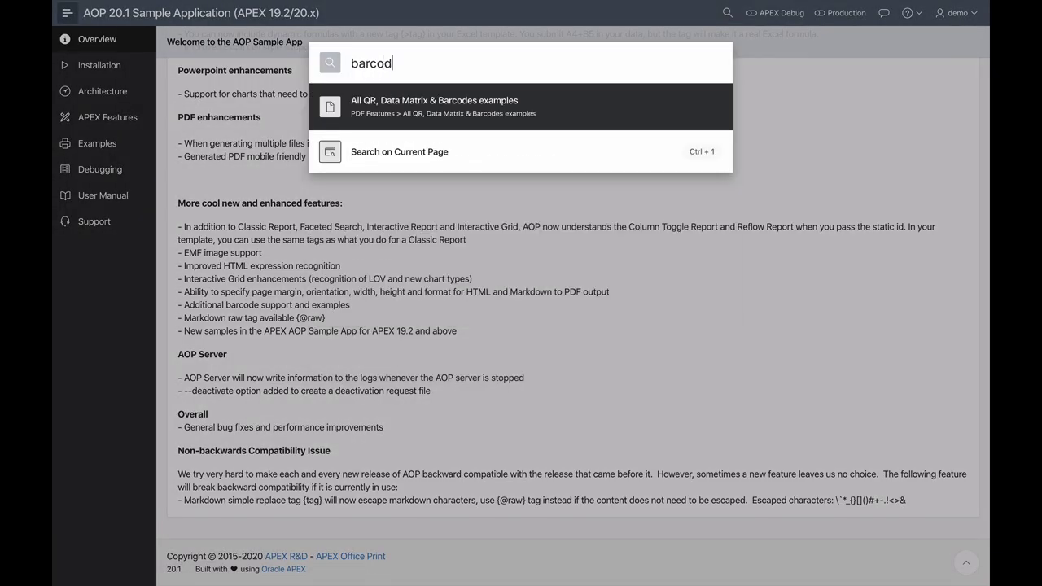
pyautogui.click(551, 98)
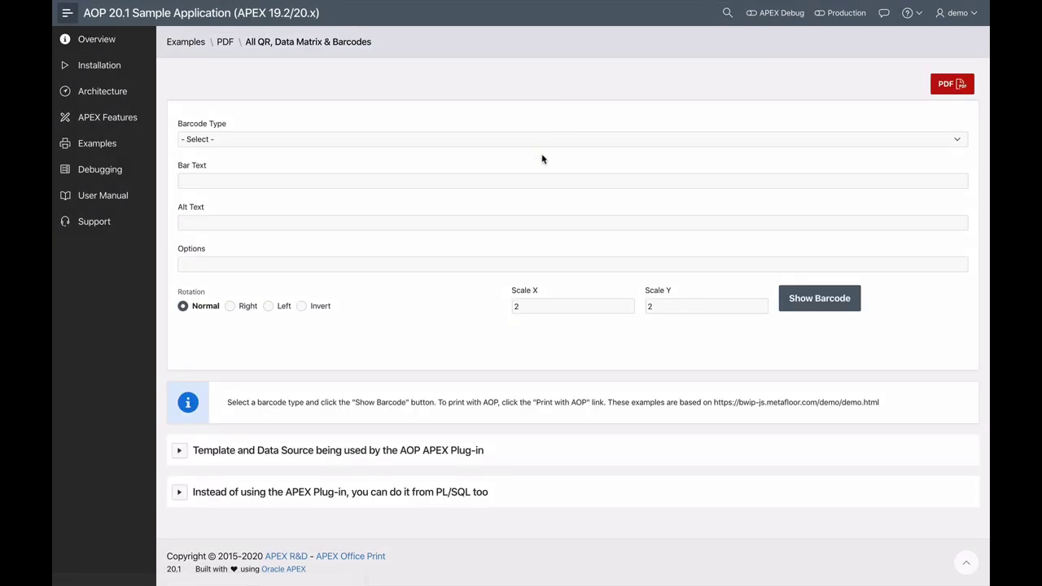
pyautogui.click(274, 142)
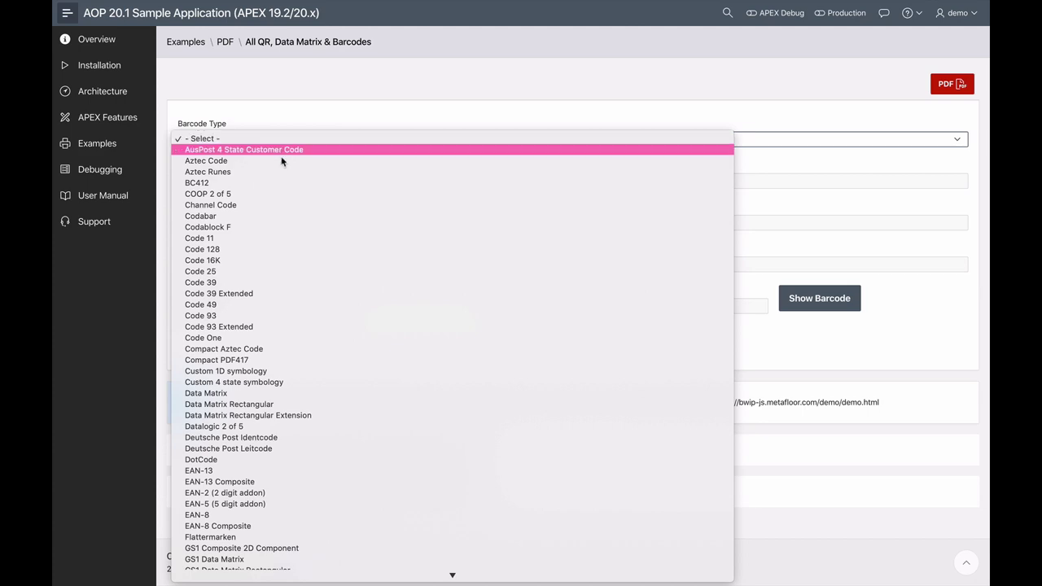
pyautogui.scroll(-5, 300, 237)
pyautogui.scroll(-3, 300, 241)
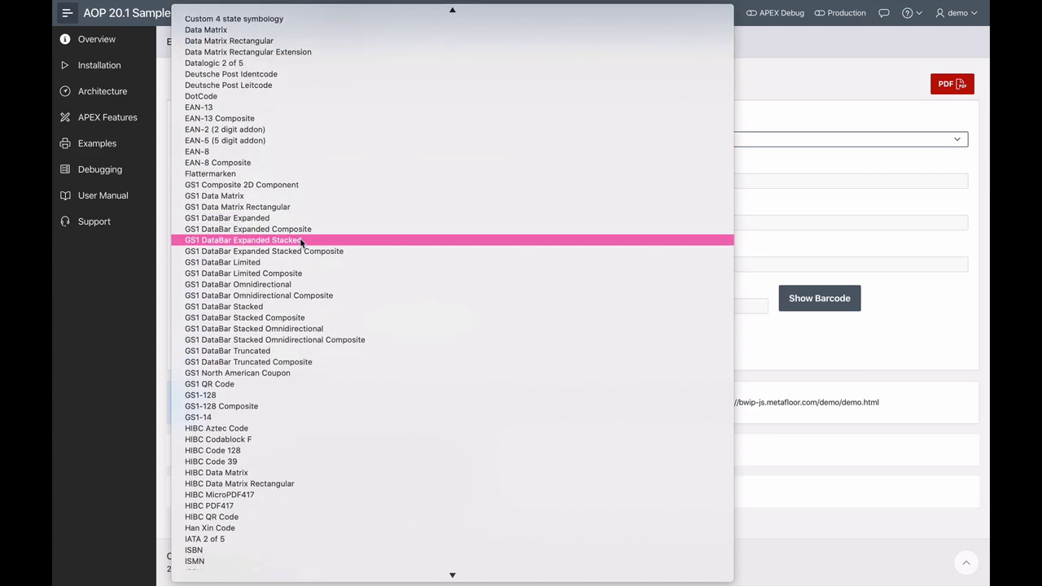
pyautogui.click(266, 264)
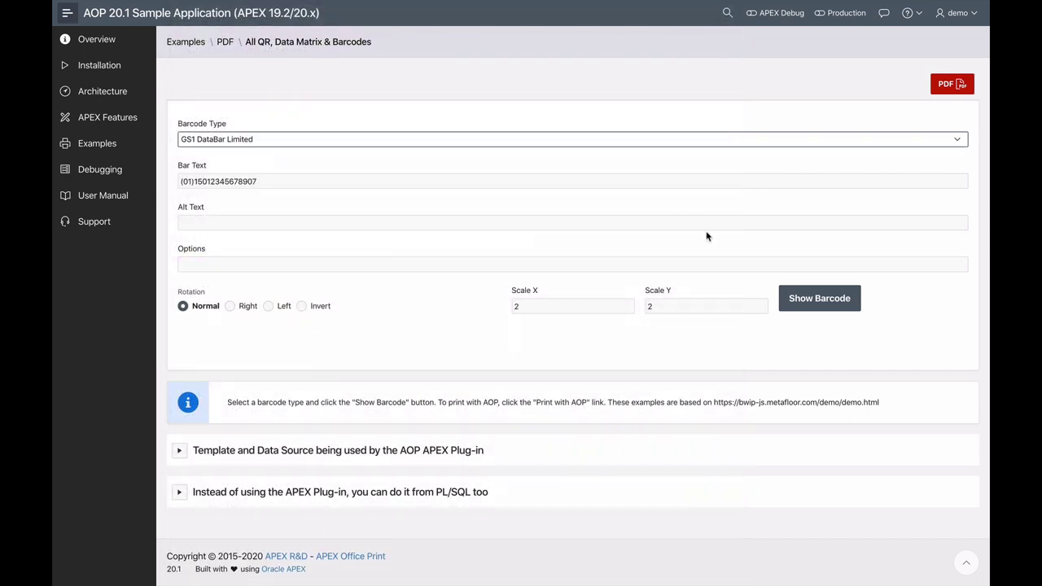
pyautogui.click(801, 295)
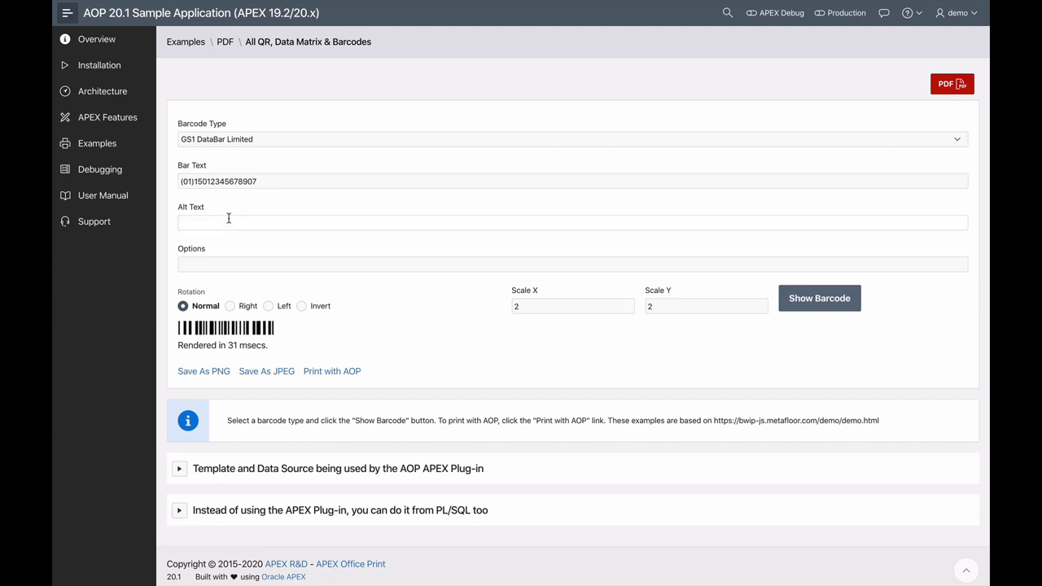
# Step: Render the Pharmazentralnummer (PZN) barcode for 123456 with an empty Alt Text
pyautogui.click(242, 143)
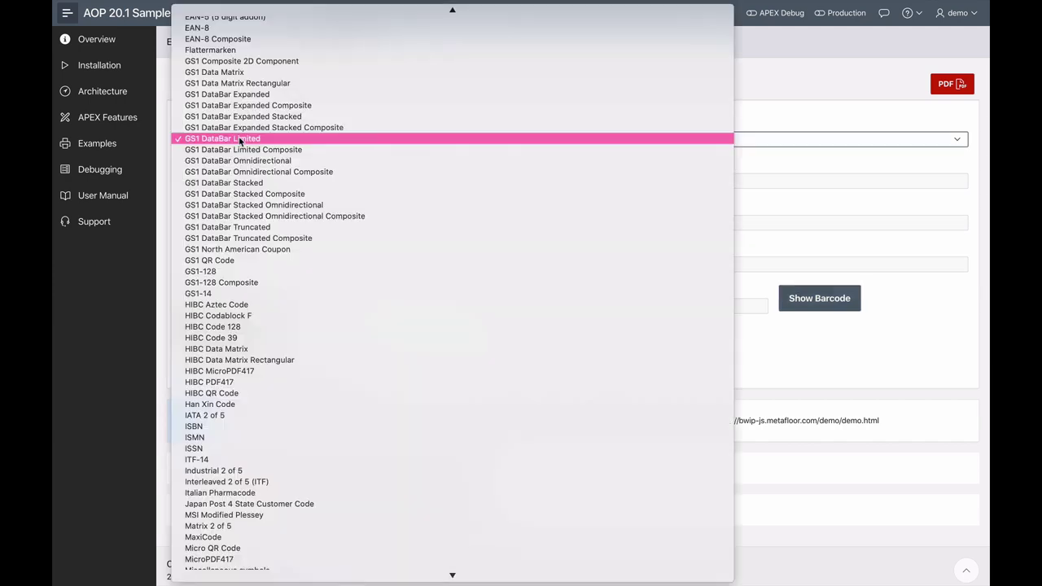
pyautogui.scroll(-3, 268, 380)
pyautogui.click(268, 377)
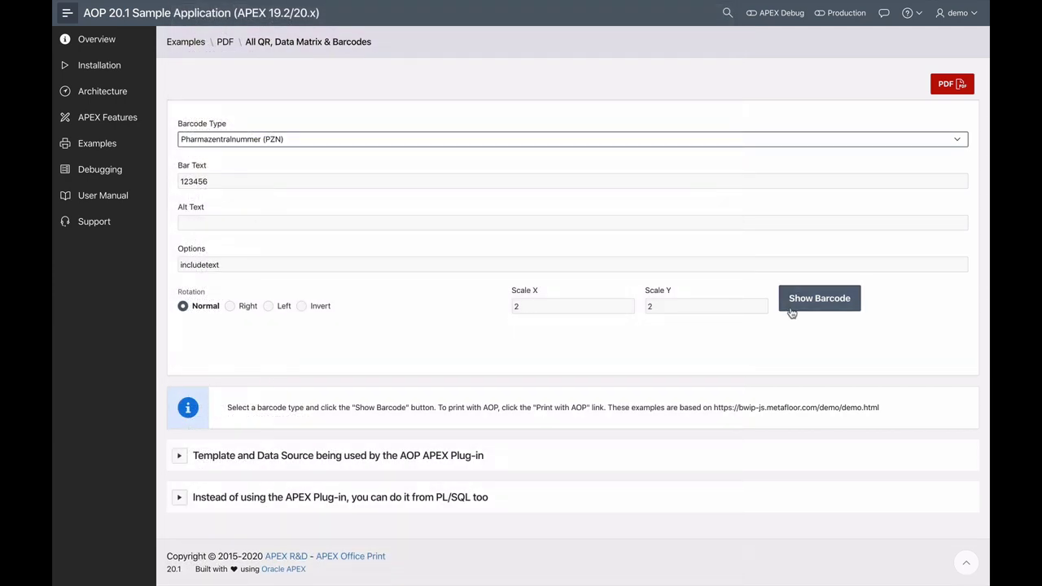
pyautogui.click(817, 303)
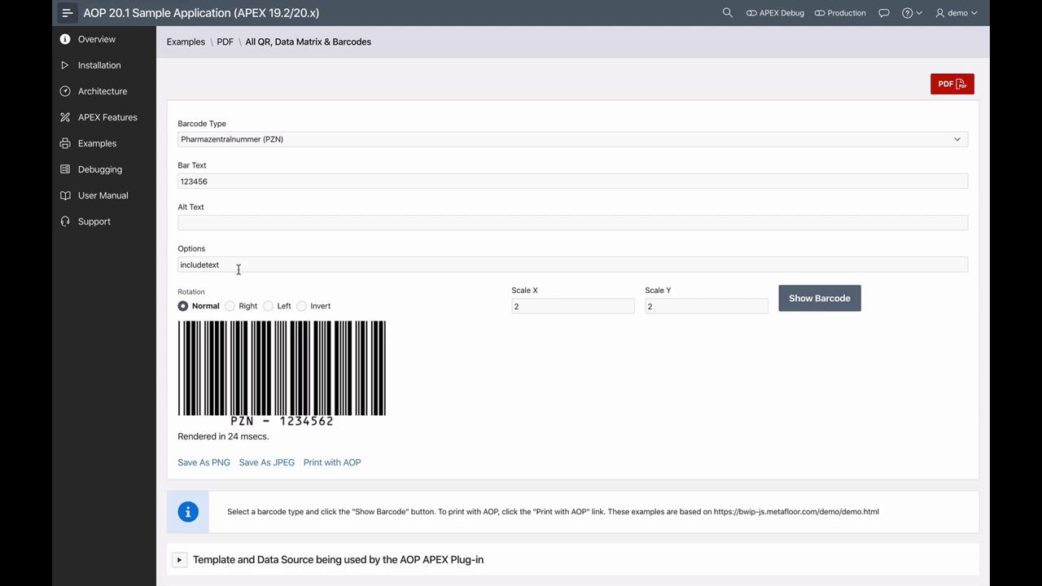
pyautogui.click(211, 222)
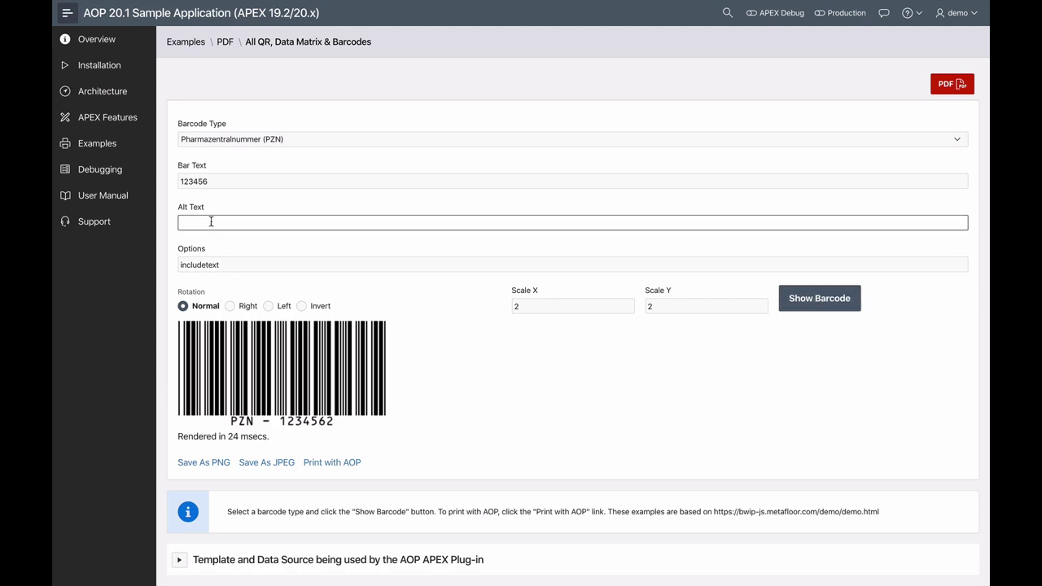
pyautogui.press('Return')
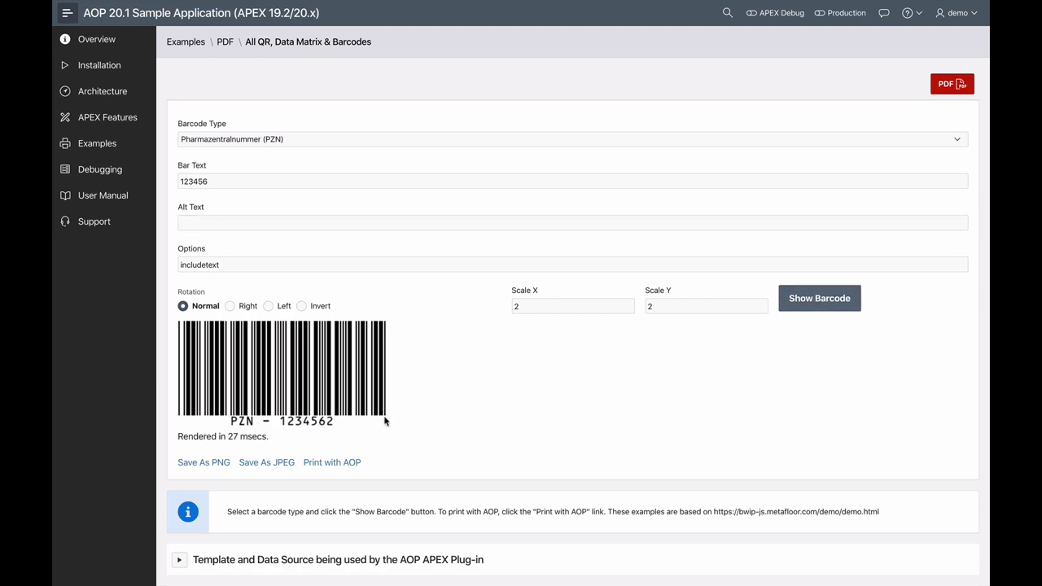
# Step: Generate a PDF of the PZN barcode using the Print with AOP link
pyautogui.click(343, 466)
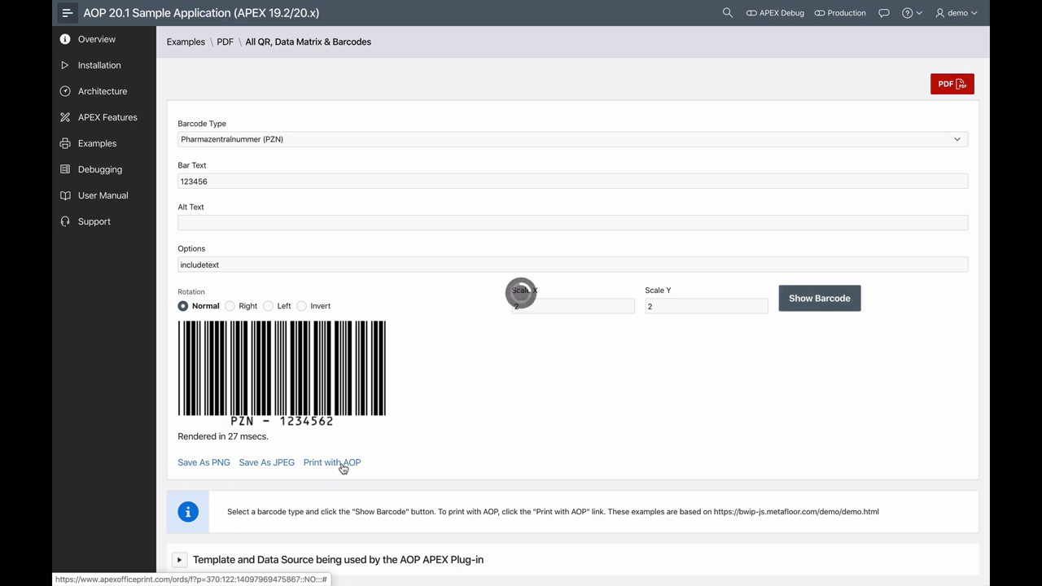